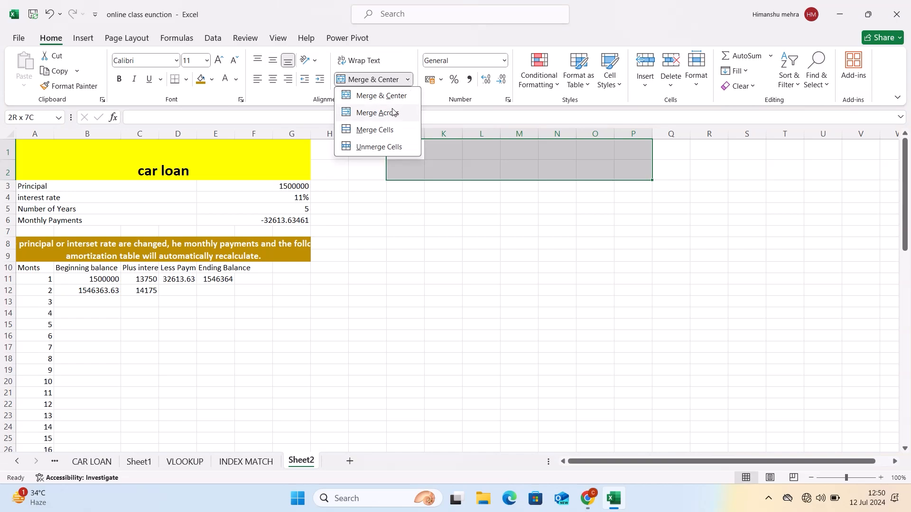
- Merge and center the selected range J1:P2 and enter the title CAR LOAN in it
click(392, 96)
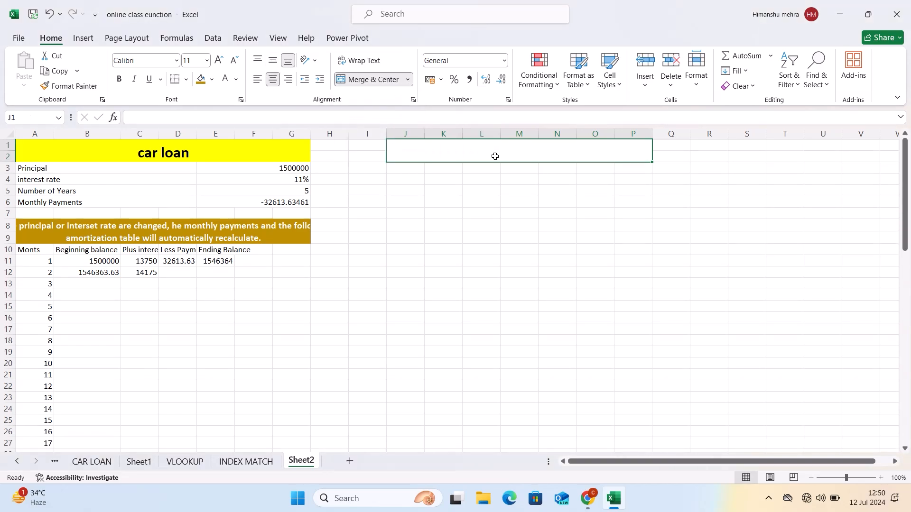
text(ca)
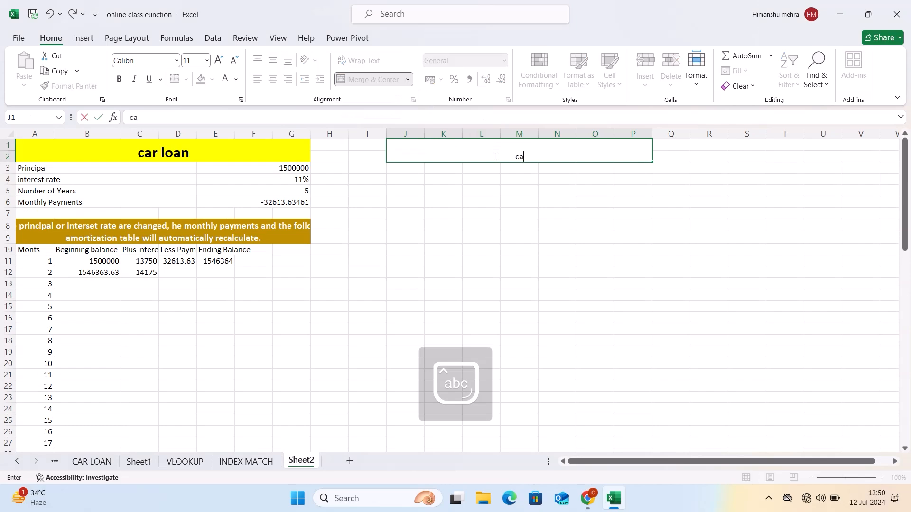
key(BackSpace)
key(BackSpace)
key(Caps_Lock)
text(CAR LOAN)
click(591, 232)
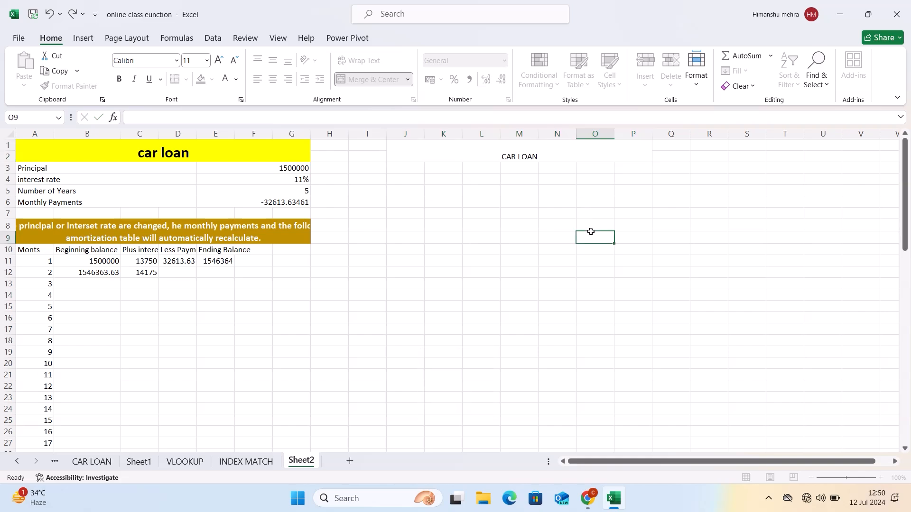
- Enlarge the CAR LOAN title in the merged cell J1 to font size 26
click(523, 155)
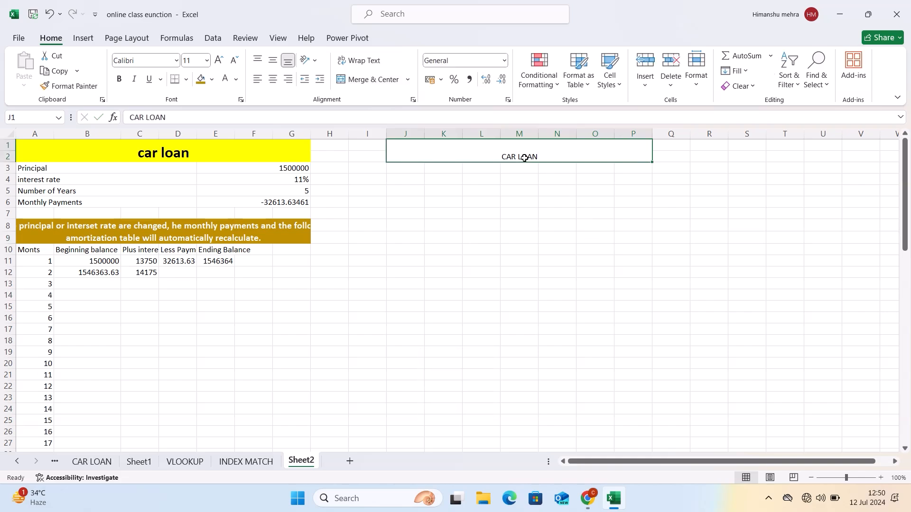
click(218, 60)
click(218, 60)
click(219, 60)
click(219, 60)
click(218, 60)
click(219, 59)
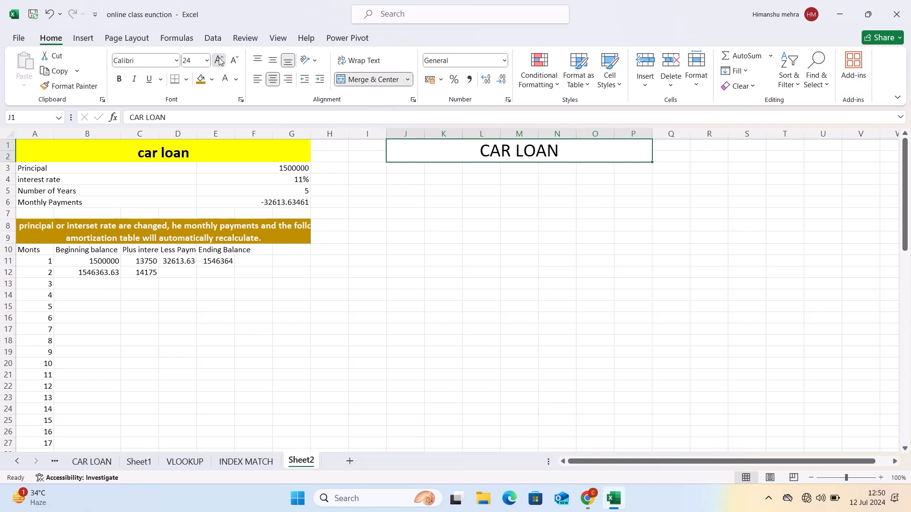
click(219, 60)
click(219, 60)
click(219, 60)
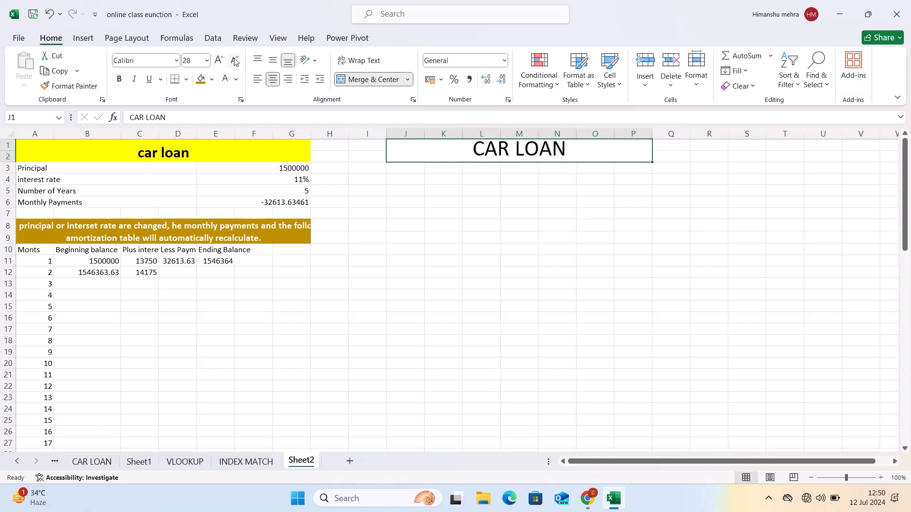
click(234, 60)
- Give the CAR LOAN title cell a dark orange fill and white text
click(212, 80)
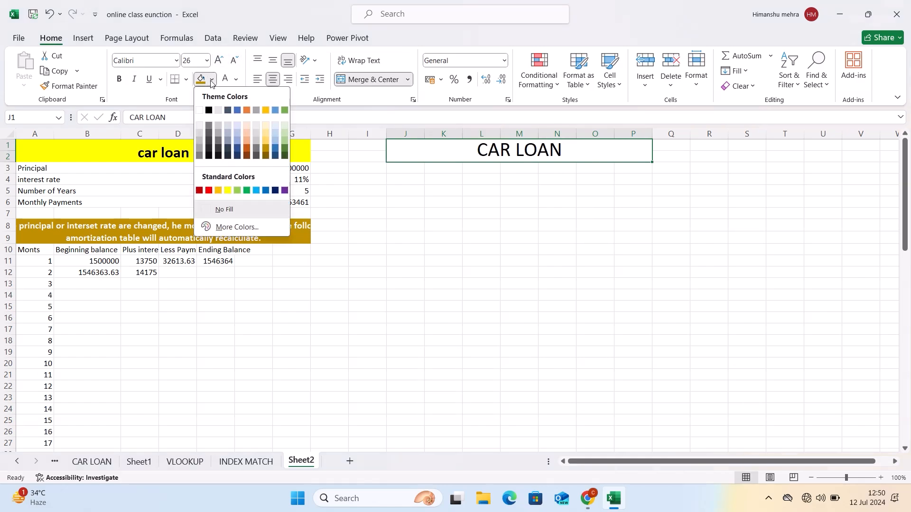
click(247, 146)
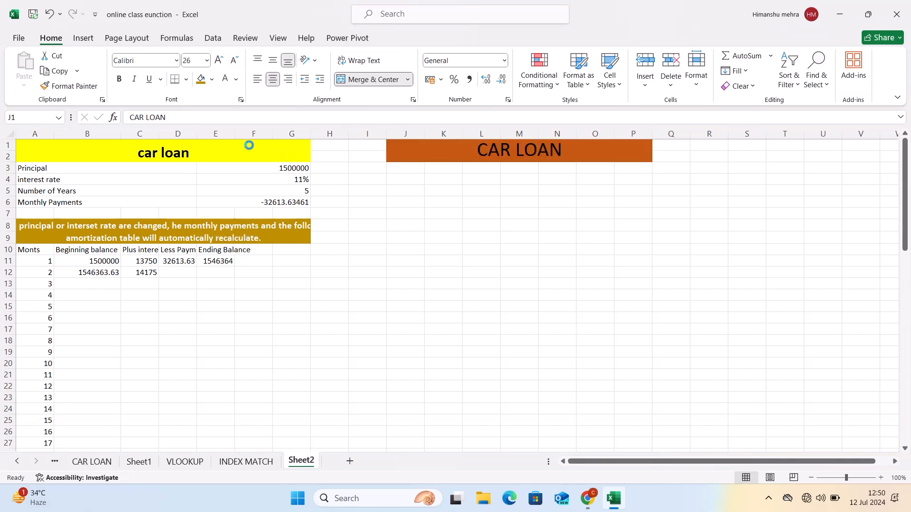
click(225, 82)
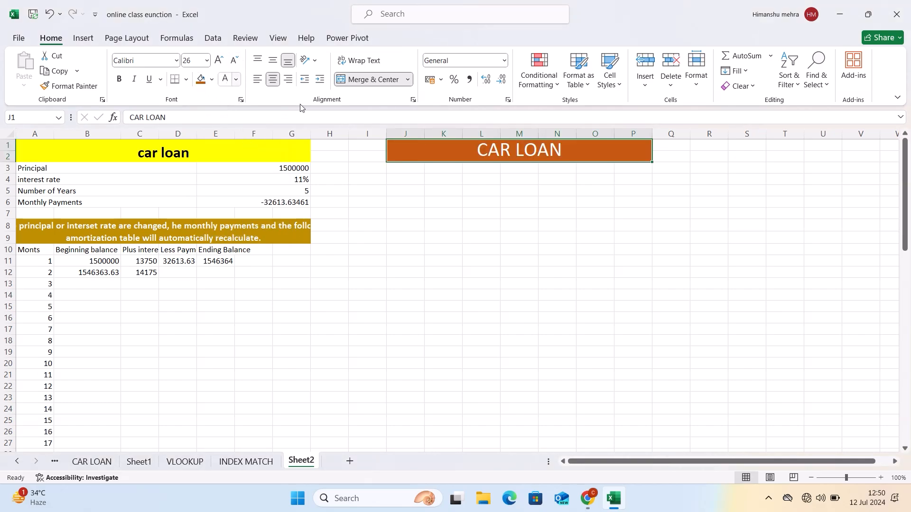
- Merge the range J3:L7 across, row by row, for the loan labels
click(404, 166)
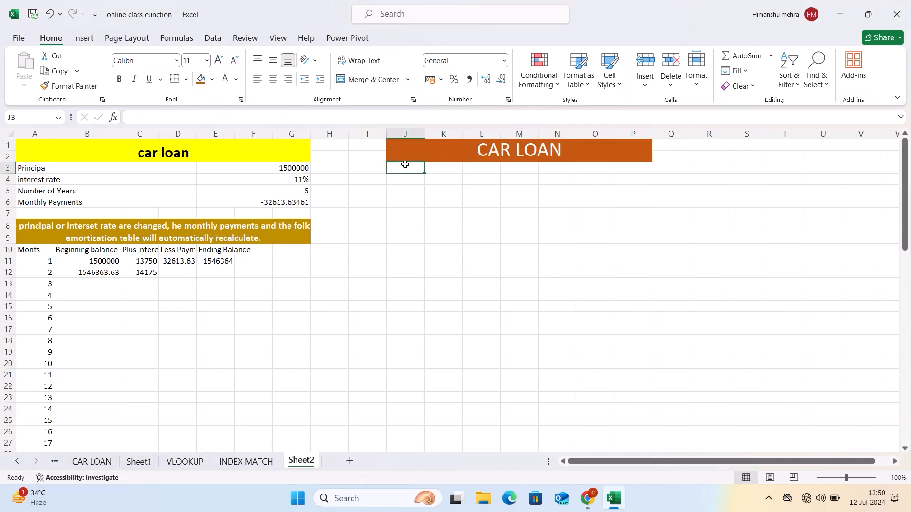
key(shift+Right)
key(shift+Right)
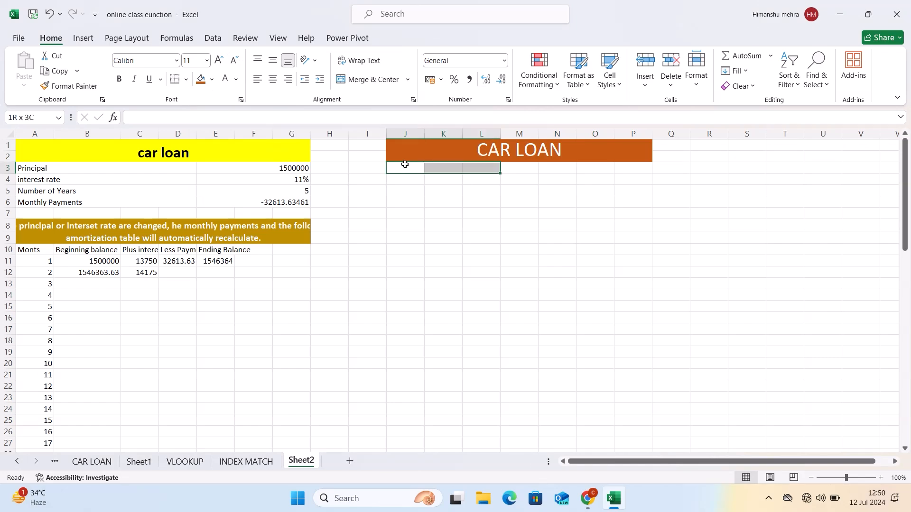
key(shift+Down)
key(shift+Down)
key(shift+Down)
key(shift+Down)
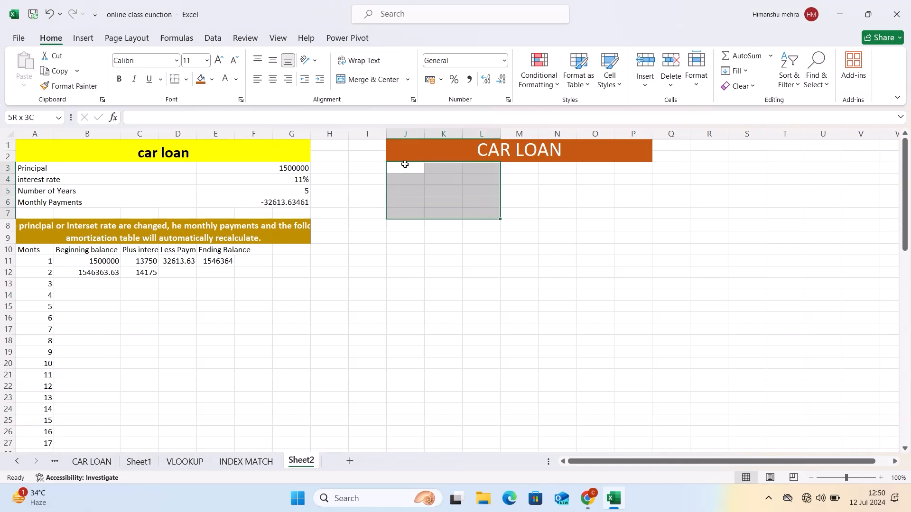
click(408, 79)
click(378, 114)
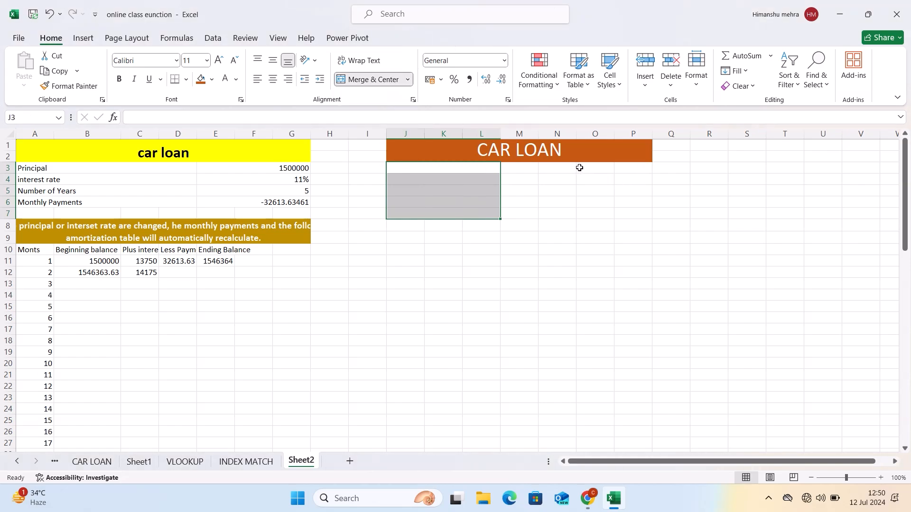
- Merge the range O3:P6 across, row by row, for the loan values
click(583, 168)
key(shift+Right)
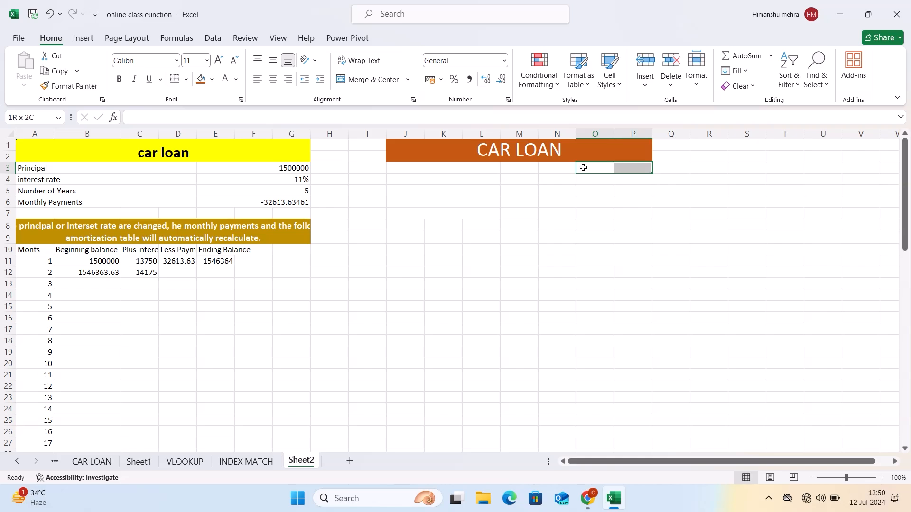
key(shift+Right)
key(shift+Left)
key(shift+Down)
key(shift+Down)
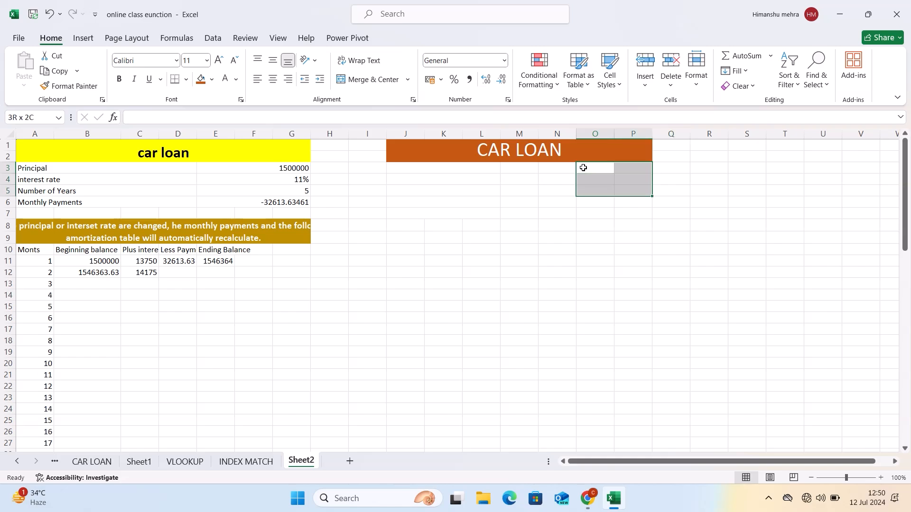
key(shift+Down)
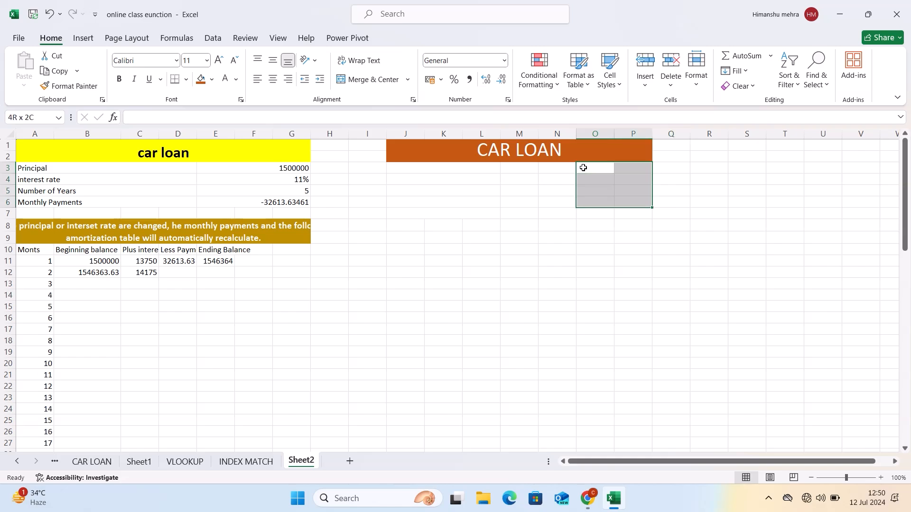
click(407, 80)
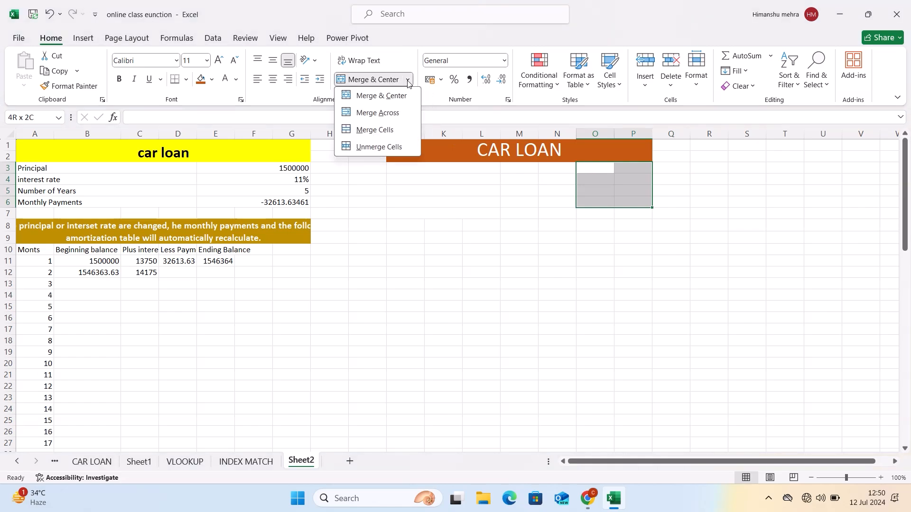
click(375, 114)
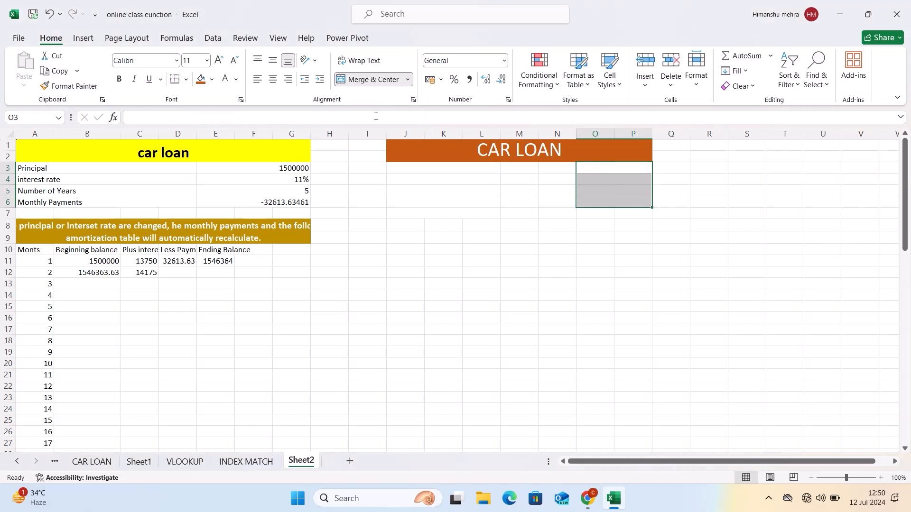
- Enter the label PRINCIPAL in cell J3 below the CAR LOAN title
click(468, 210)
click(451, 173)
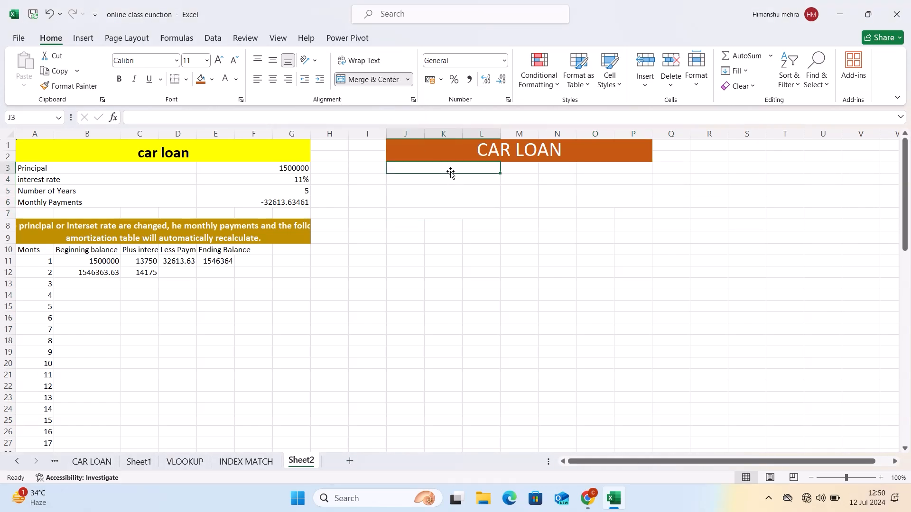
text(PRI)
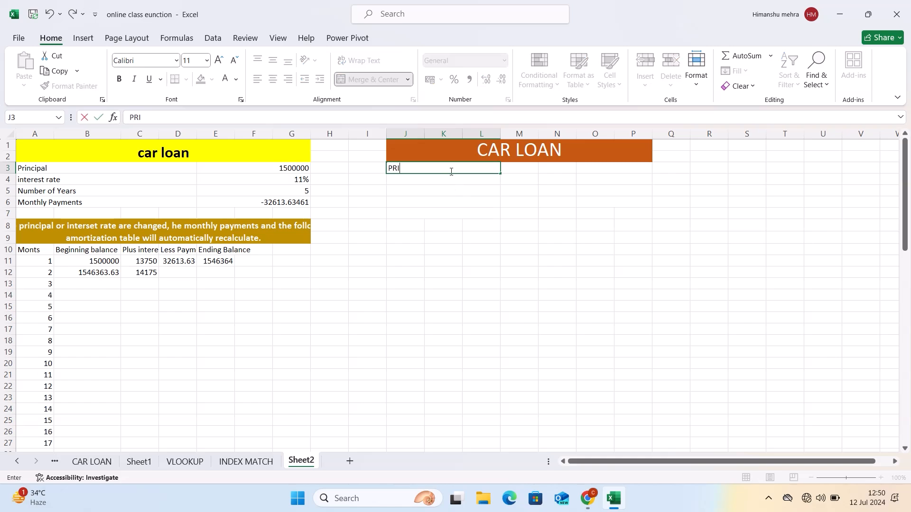
text(NCIPAL)
key(Return)
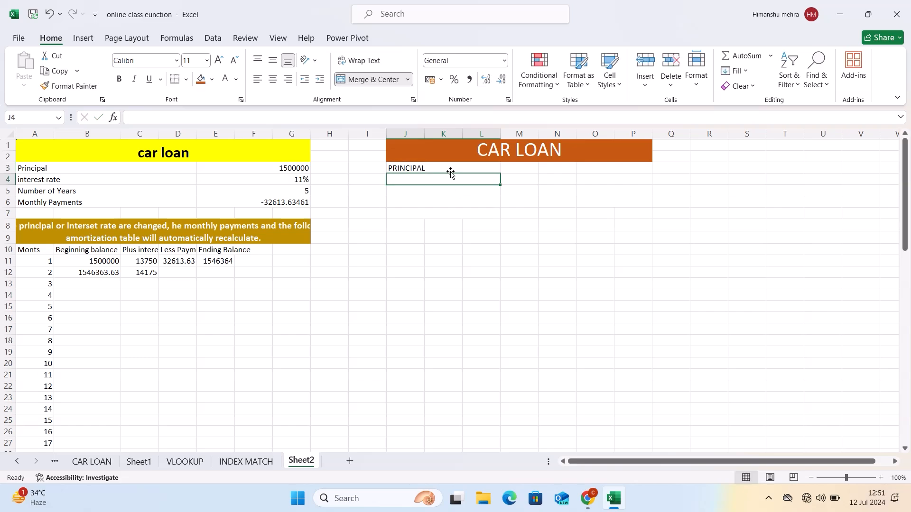
- Enter the label INSTEREST RATE in cell J4
text(INSTEREST)
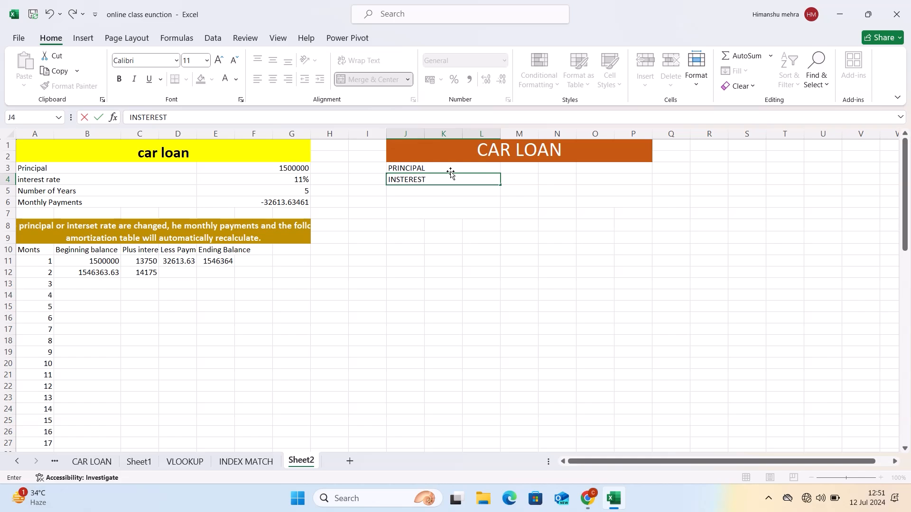
key(BackSpace)
key(BackSpace)
key(BackSpace)
text(EST RATE)
key(Return)
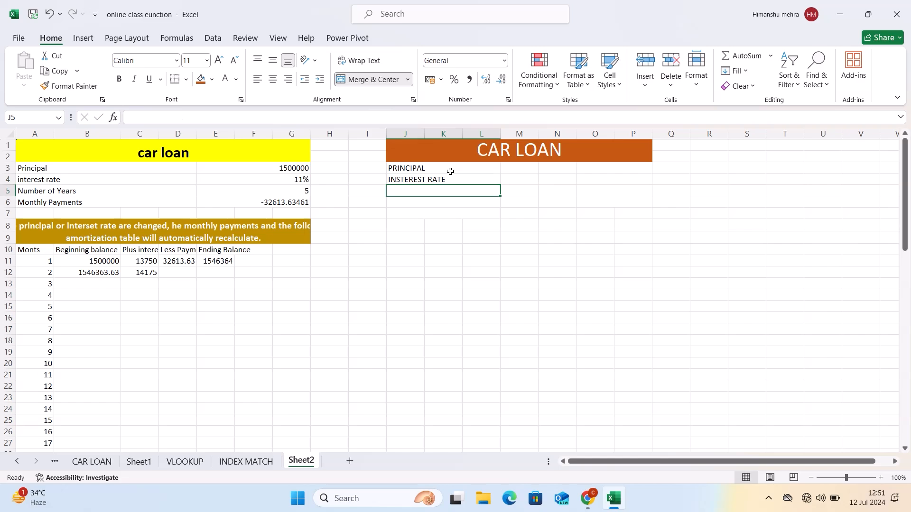
- Enter the labels NO OF YEAR in cell J5 and MONTHLY PAYMENTS in cell J6
text(NO O)
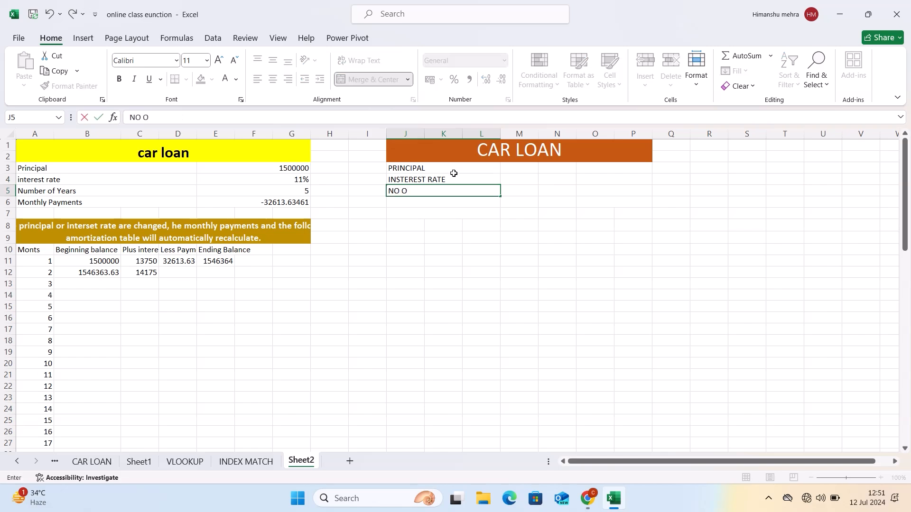
text(F YEAR)
key(Return)
text(MONT)
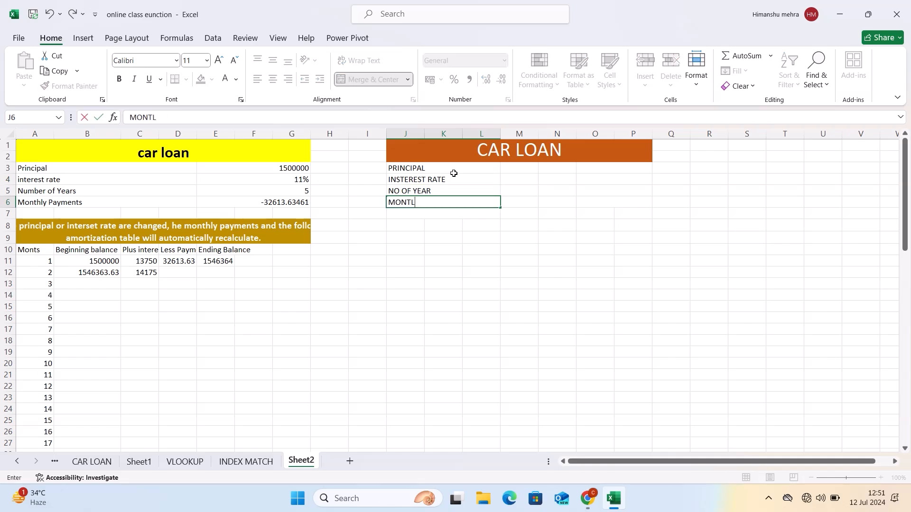
text(HLY PYMEN)
key(BackSpace)
key(BackSpace)
key(BackSpace)
text(AYMENTS)
key(Return)
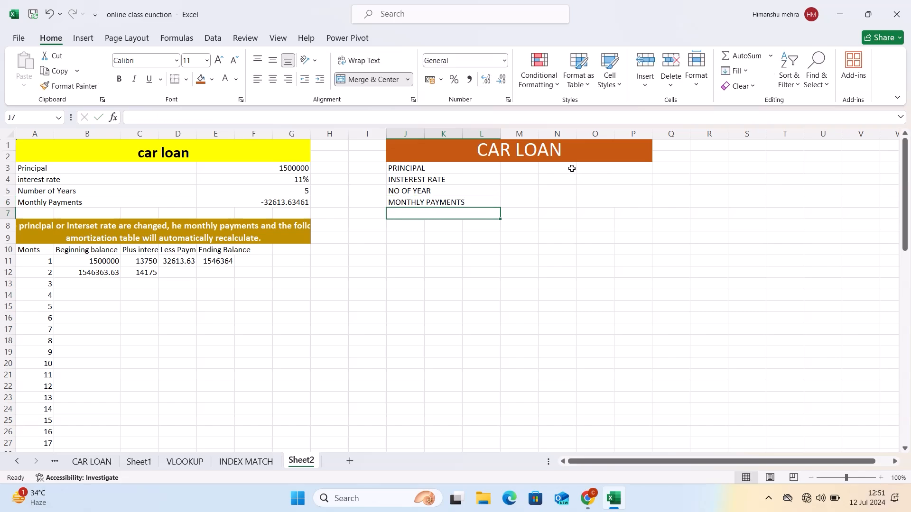
- Fill in the loan values from O3 down: principal 1600000, interest rate 10 and number of years 5
click(608, 169)
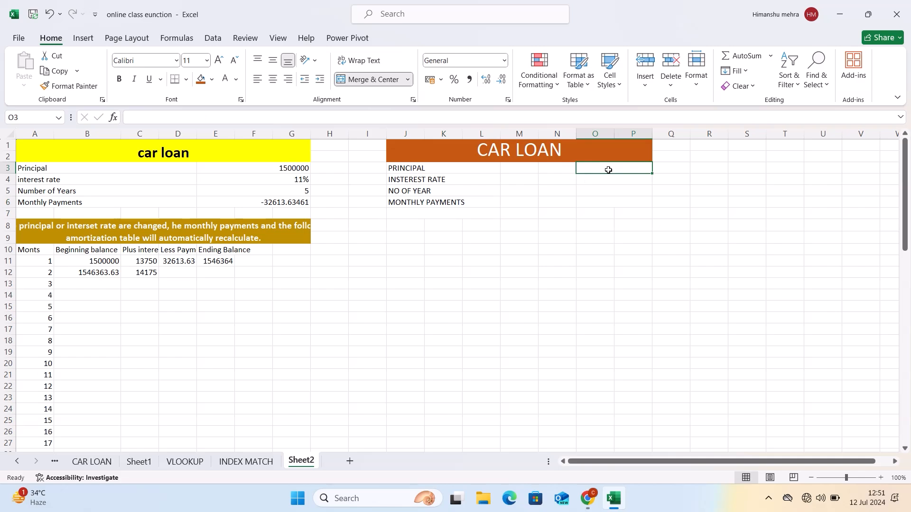
text(160000)
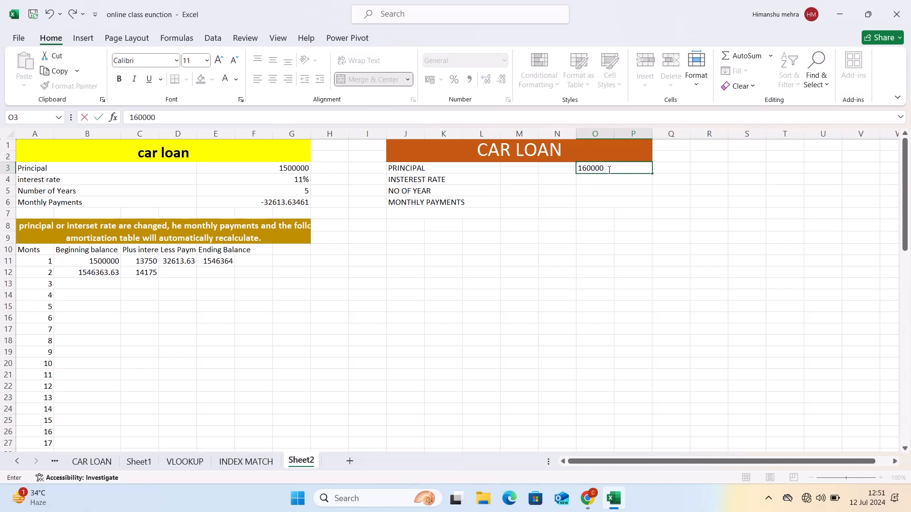
text(0)
key(Return)
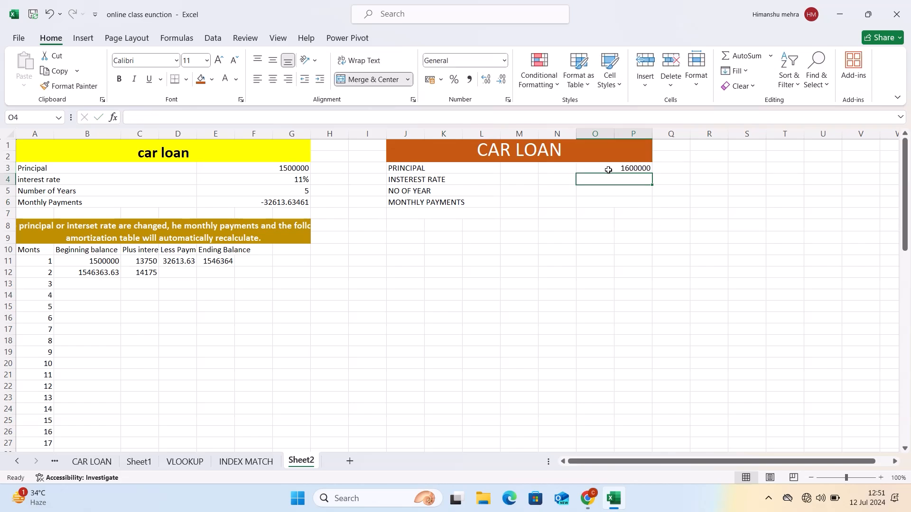
text(10)
key(Return)
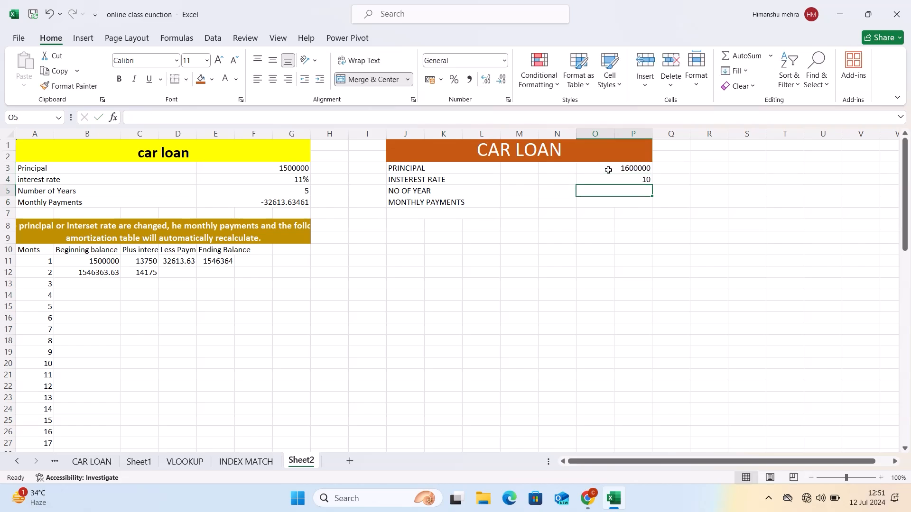
text(5)
key(Return)
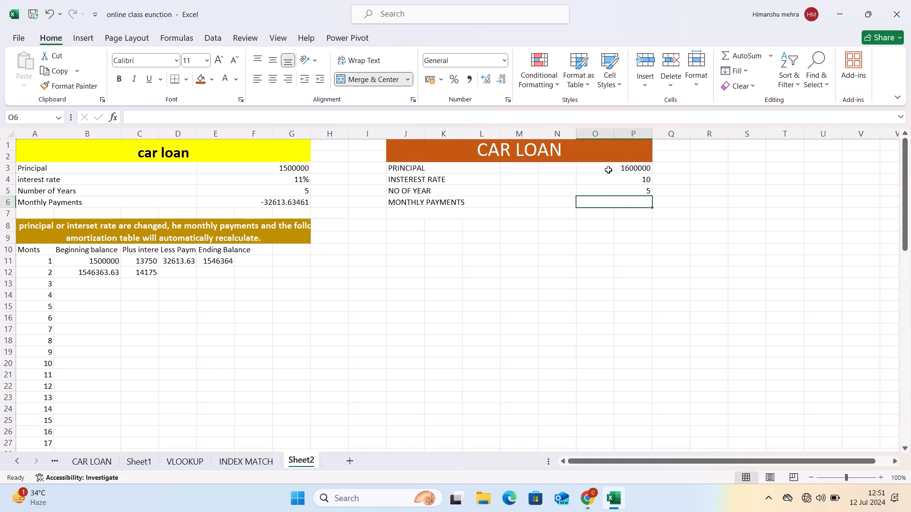
text(=)
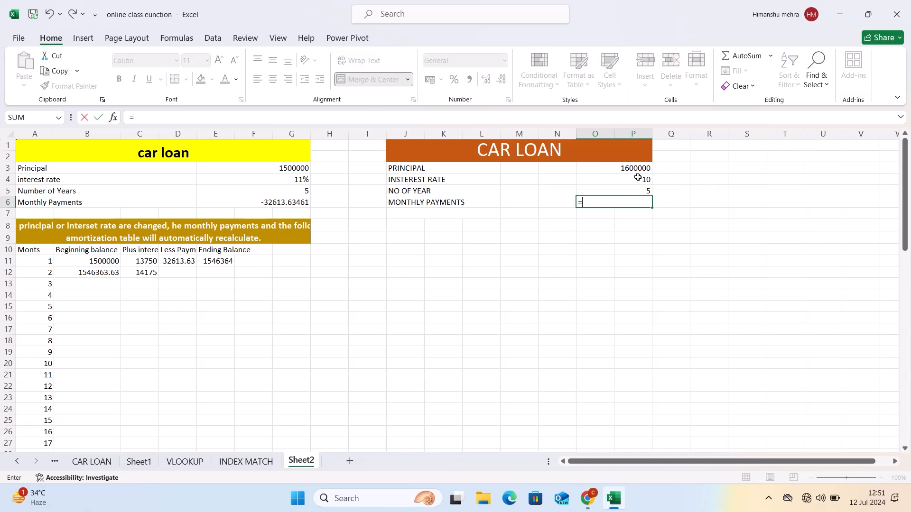
text(PMT)
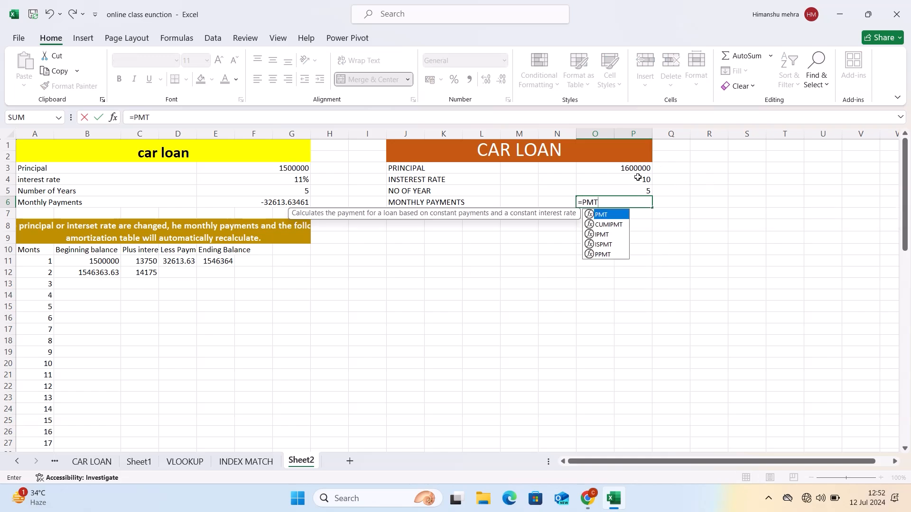
text(()
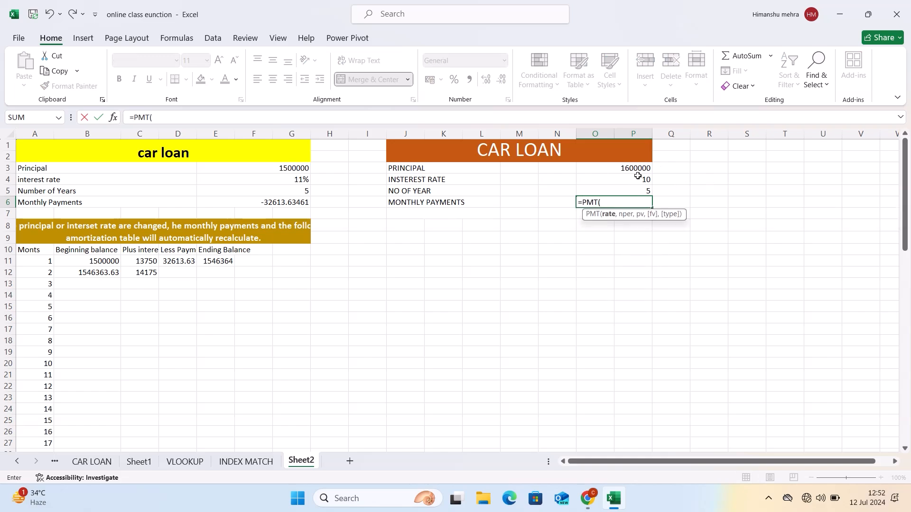
click(633, 178)
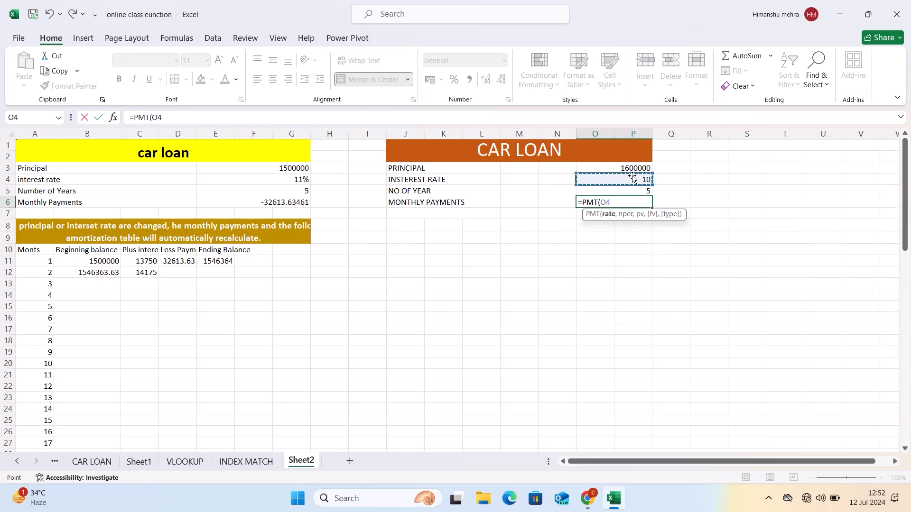
key(Escape)
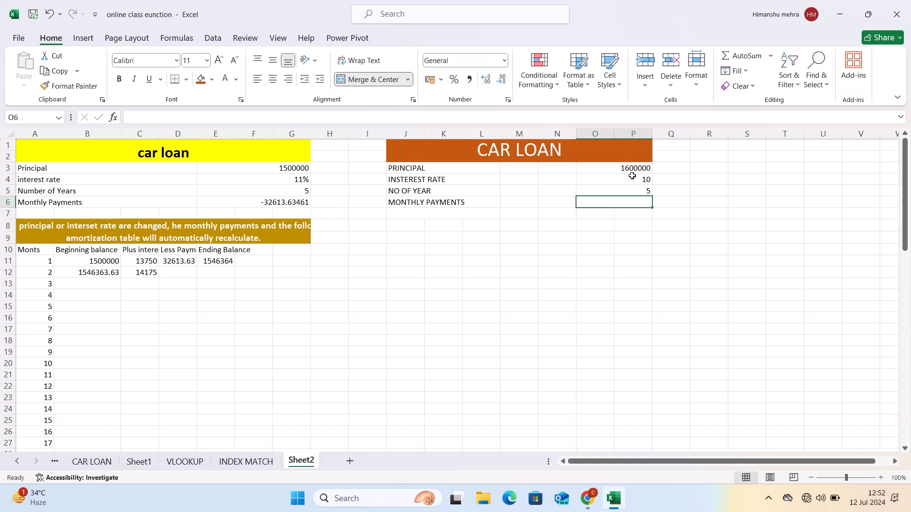
- Set the interest rate in O4 of the second CAR LOAN table to 10%
click(631, 179)
double_click(629, 180)
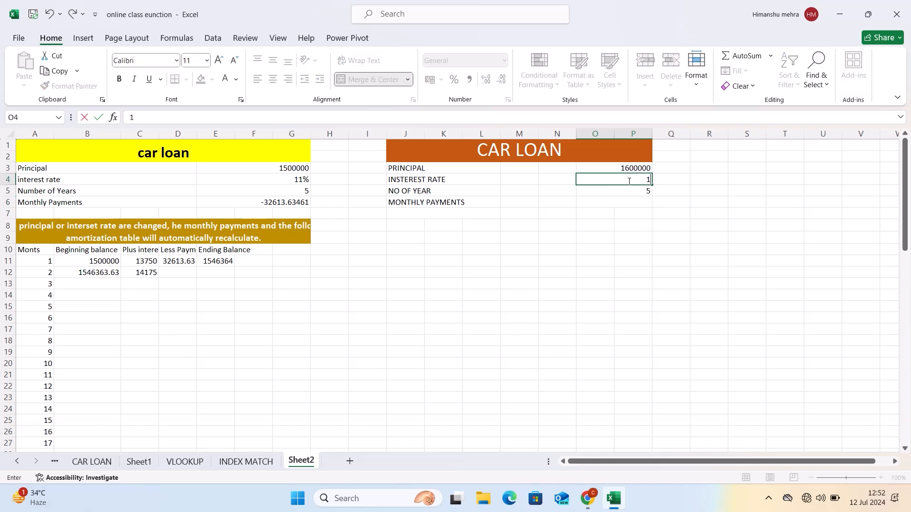
text(%)
key(Return)
- Calculate the monthly payment in O6 with the formula =PMT(O4/12,O5*12,O3), modelled on the first table's payment formula
click(288, 201)
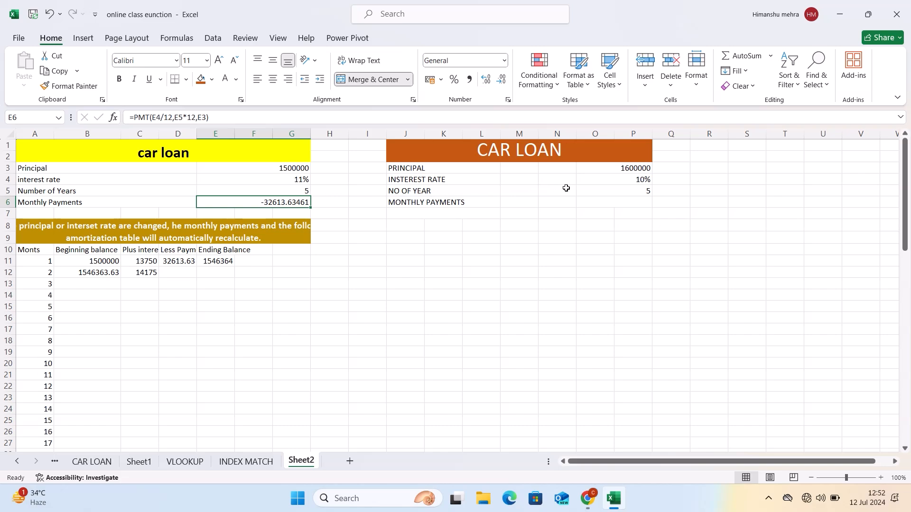
click(623, 200)
text(=PMT9)
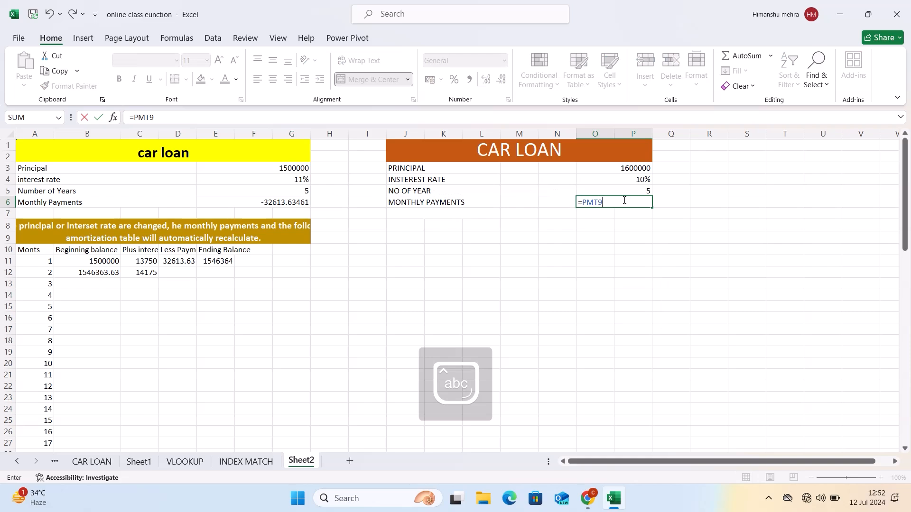
key(BackSpace)
text(()
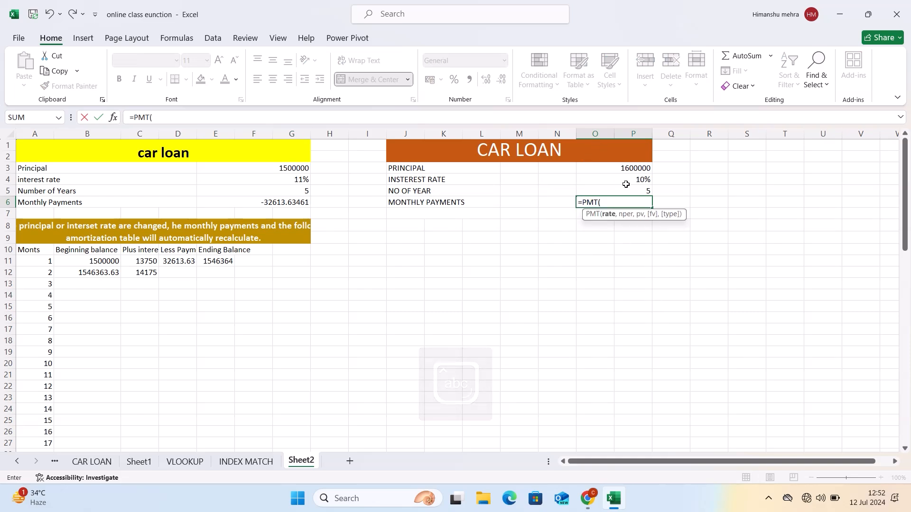
click(626, 184)
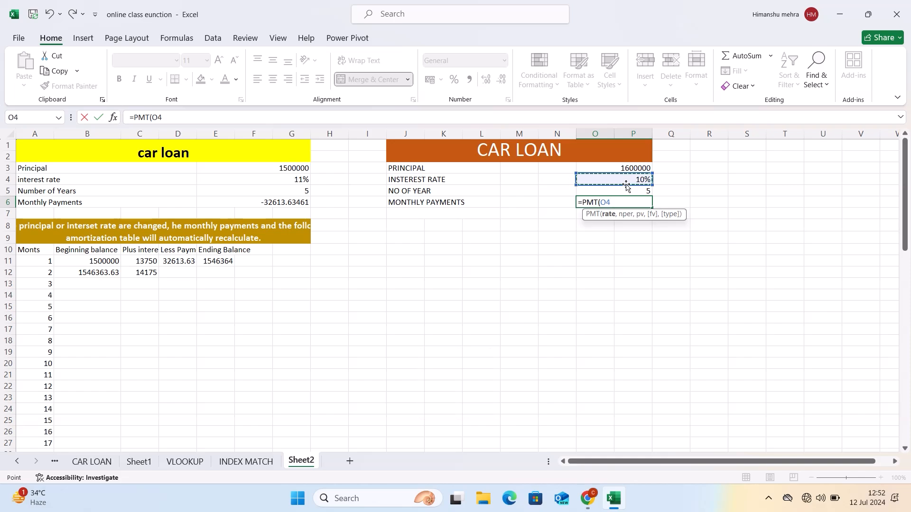
text(/12,)
click(636, 192)
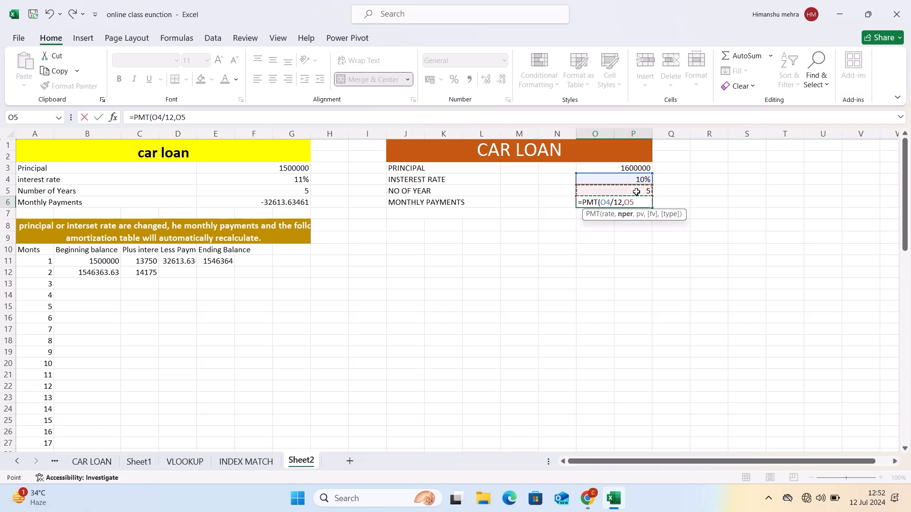
text(*12,)
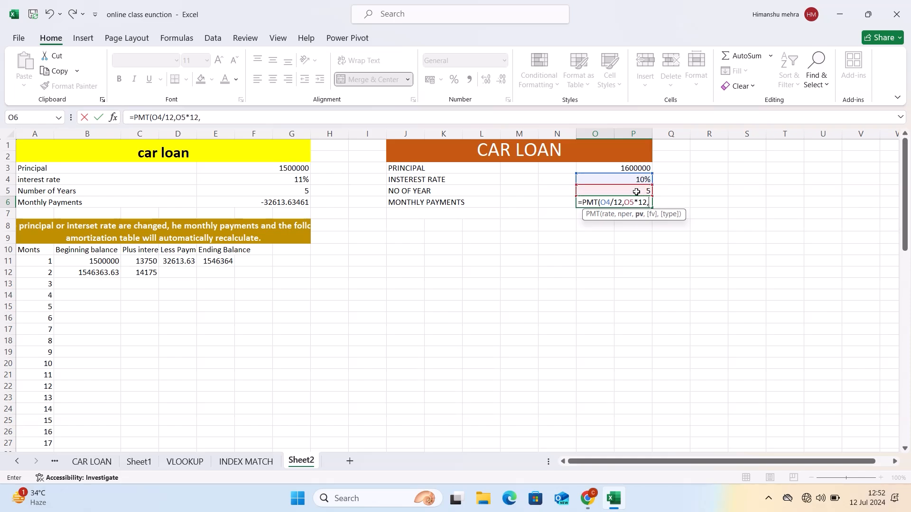
click(627, 166)
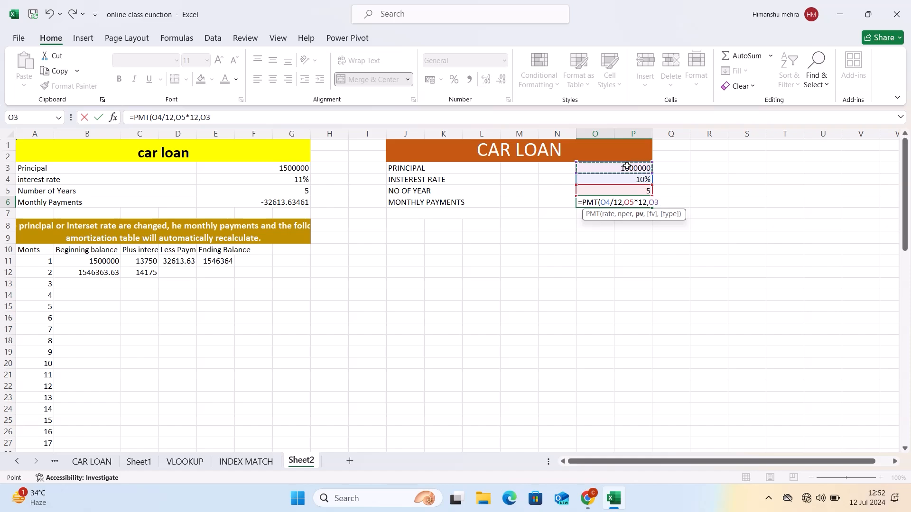
text())
key(Return)
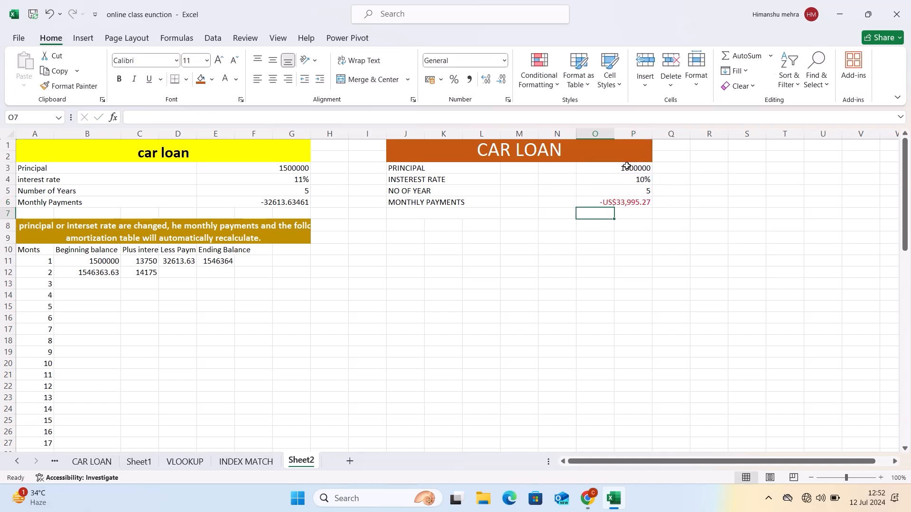
- Change the number format of the monthly payment in O6 to General
click(627, 202)
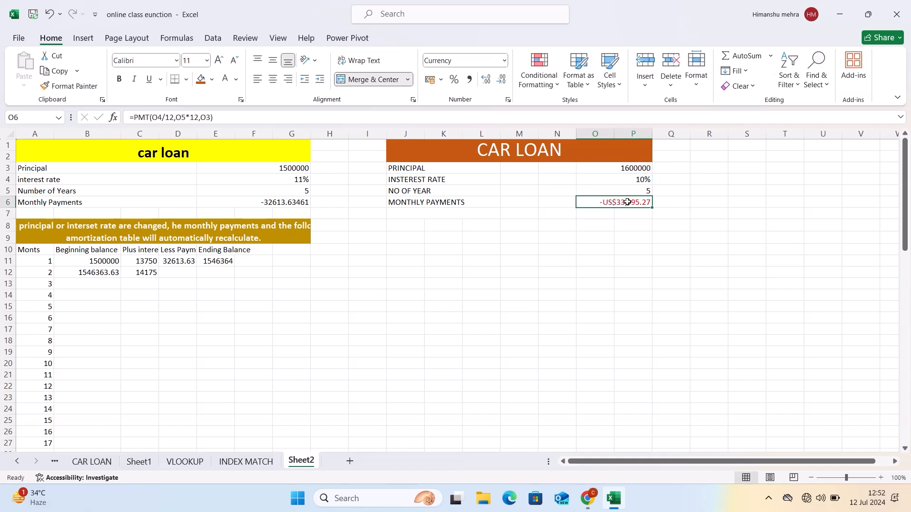
click(483, 56)
click(505, 64)
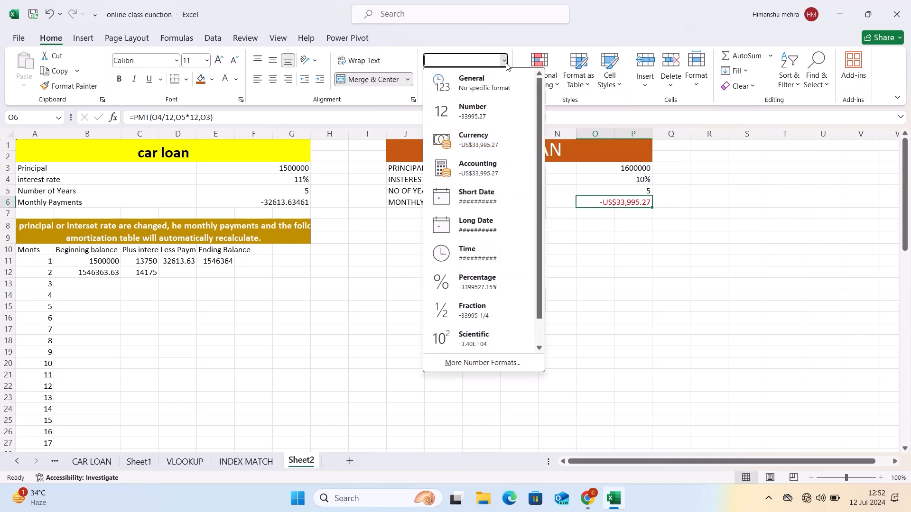
click(463, 84)
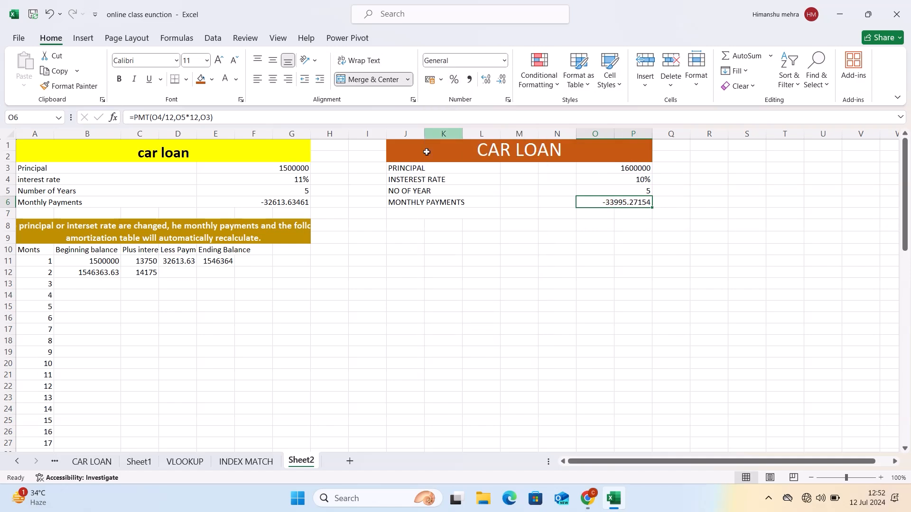
- Merge the cells J8:P9 across, row by row, below the second loan table
click(405, 226)
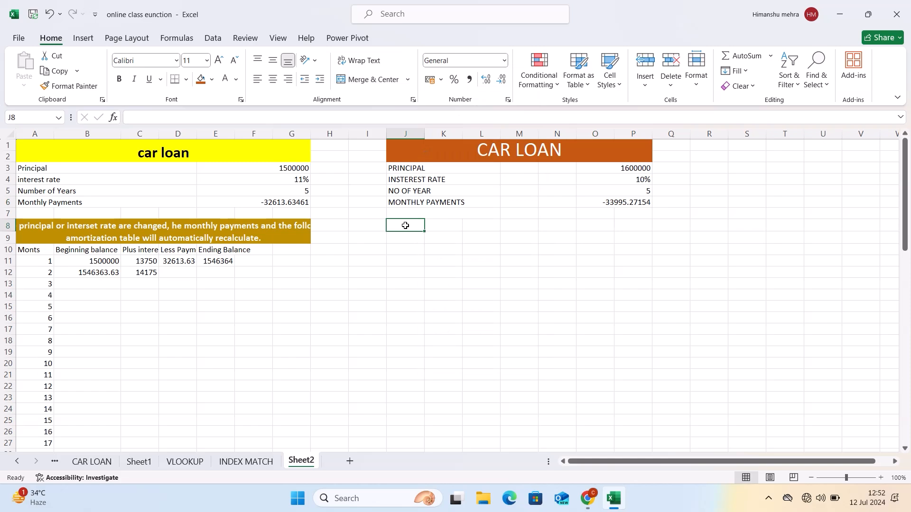
drag(405, 225, 633, 225)
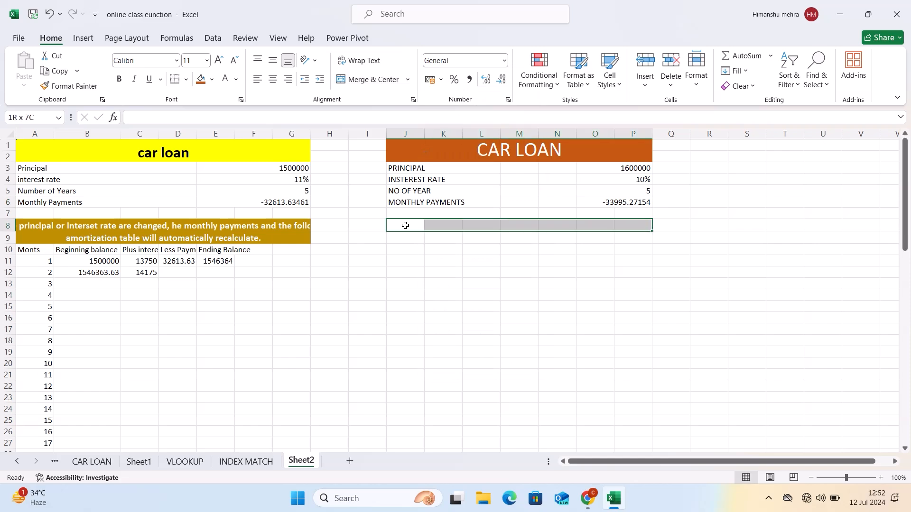
key(shift+Down)
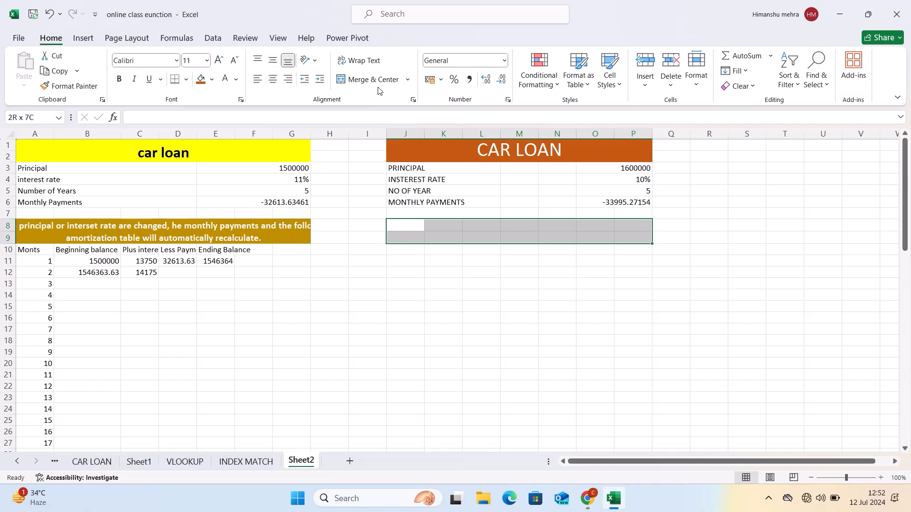
click(407, 80)
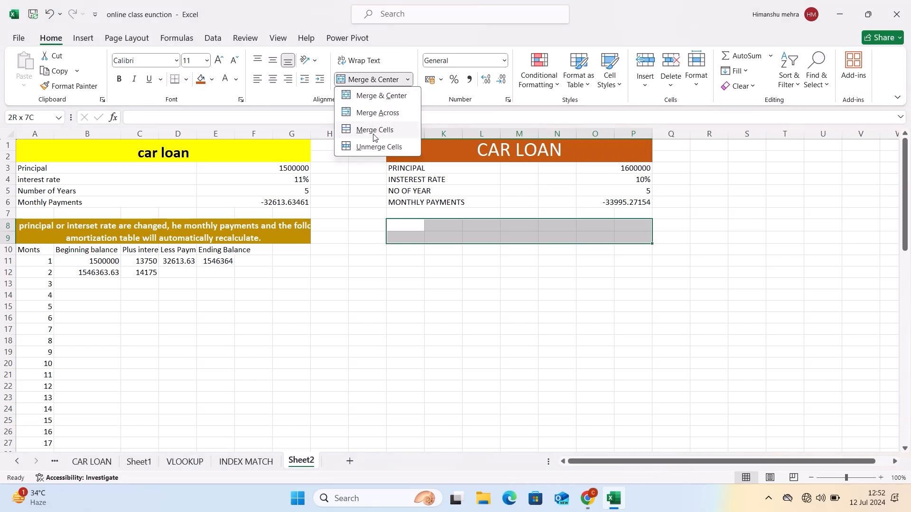
click(383, 116)
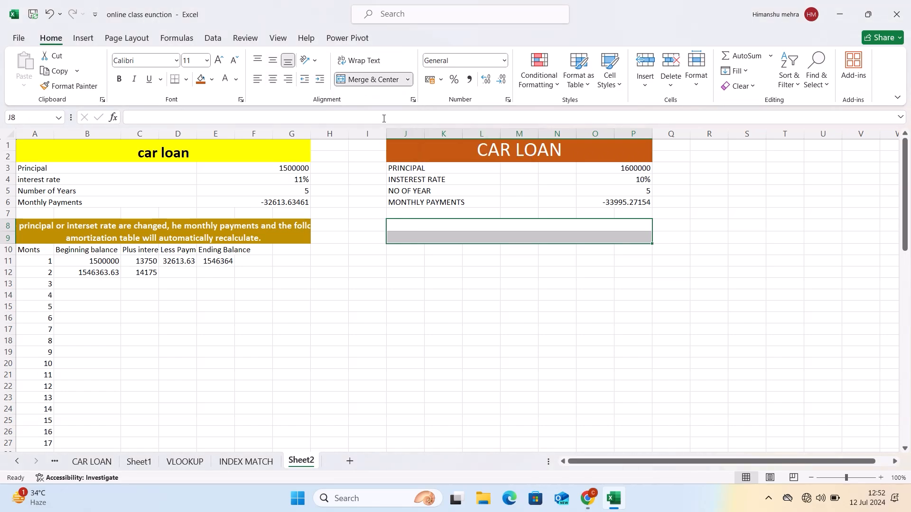
click(423, 222)
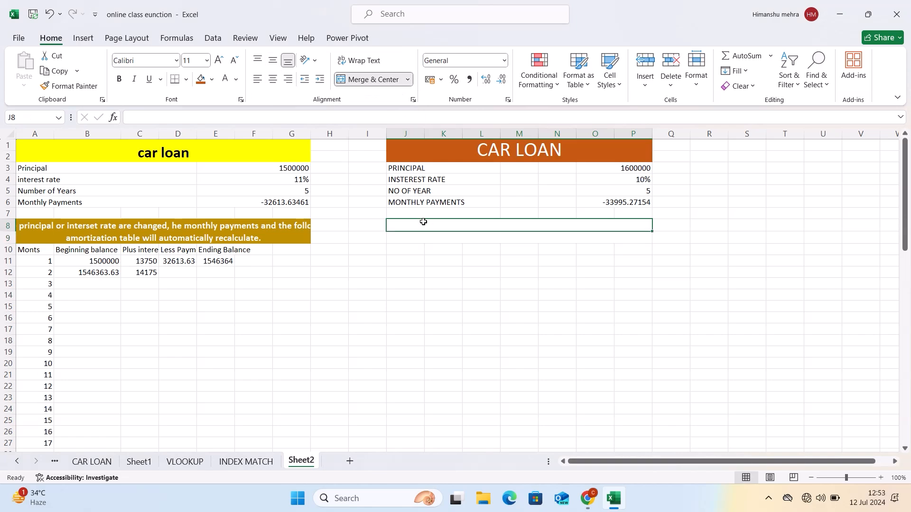
shift+click(385, 239)
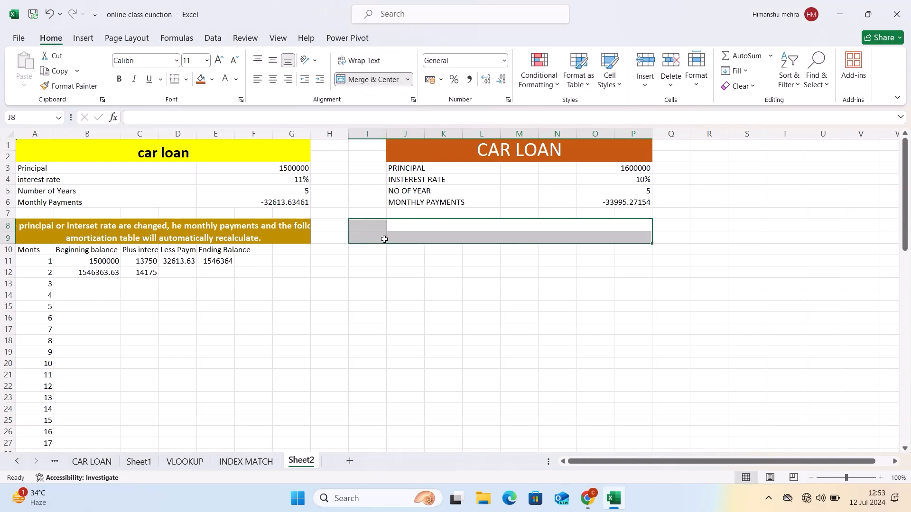
click(408, 229)
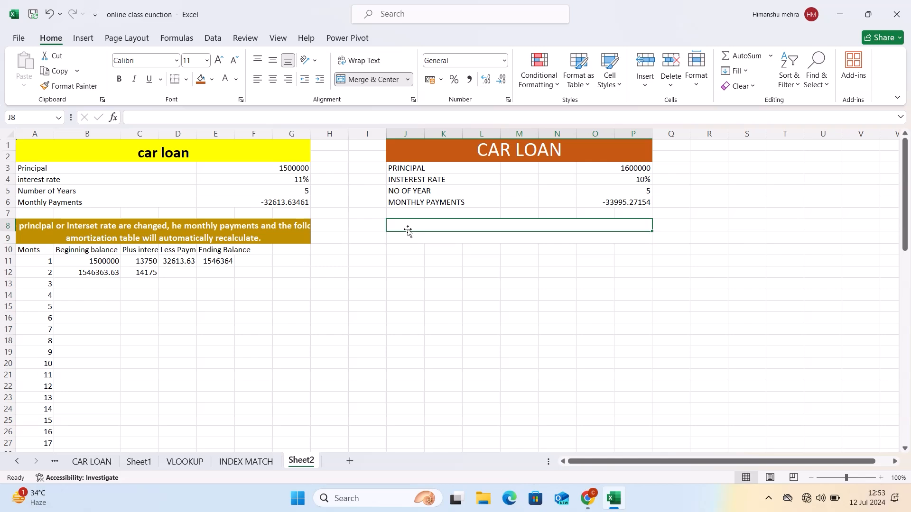
text(P)
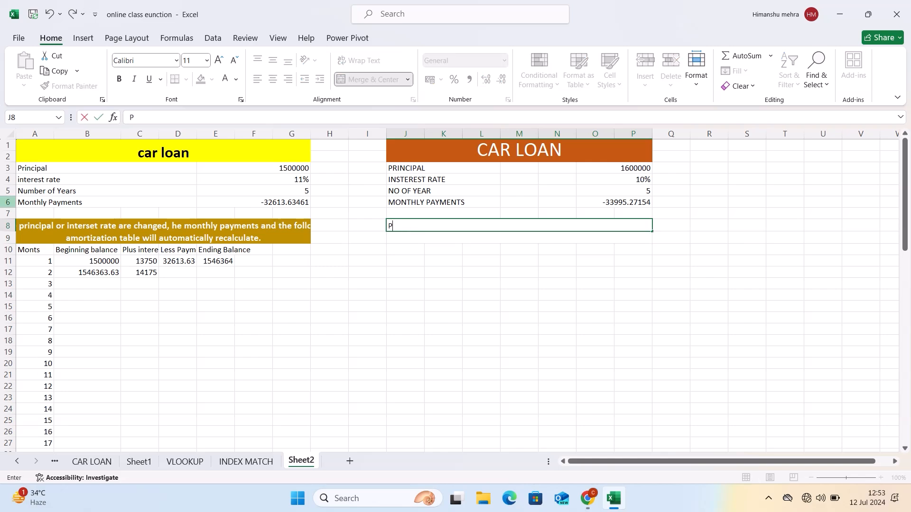
key(Return)
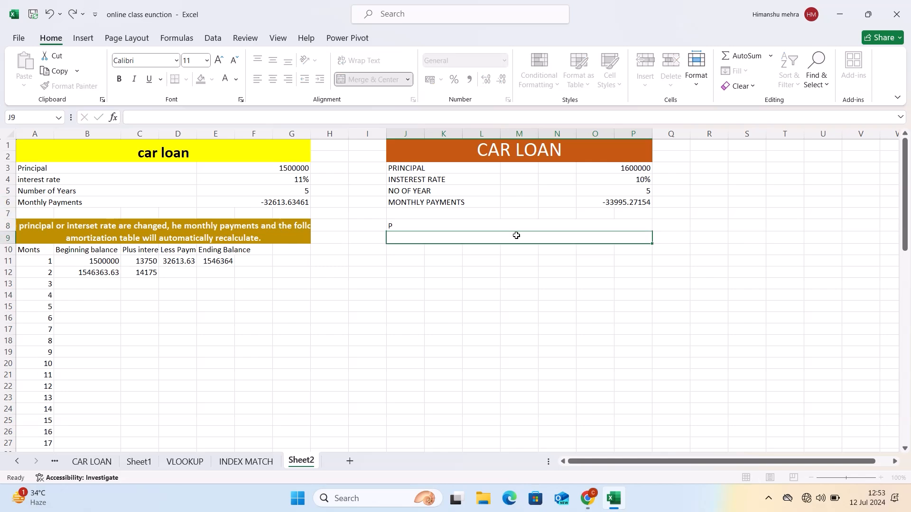
- Fill the merged rows J8:P9 with the same dark orange as the CAR LOAN title
click(434, 228)
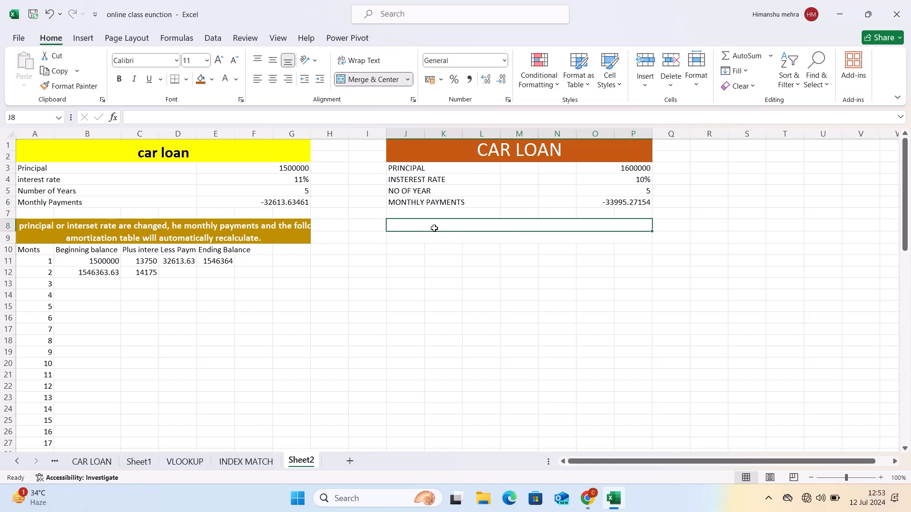
key(shift+Right)
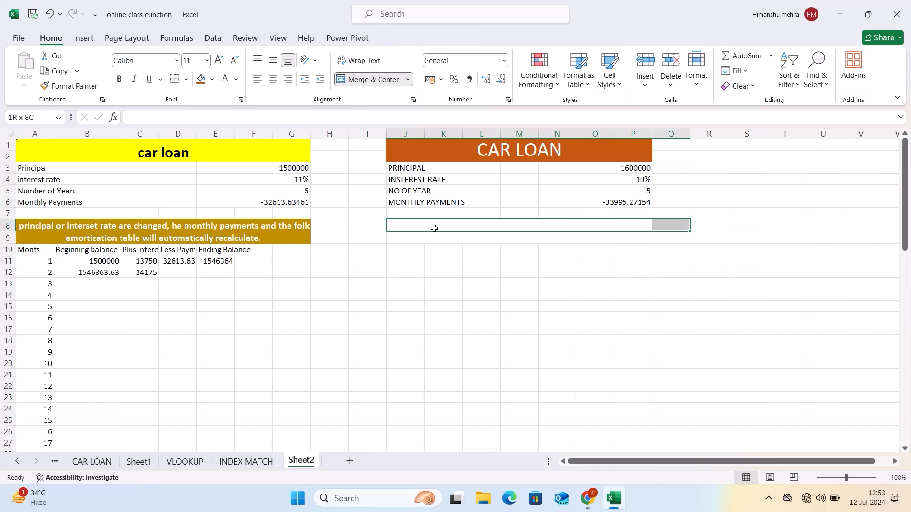
key(shift+Left)
key(shift+Down)
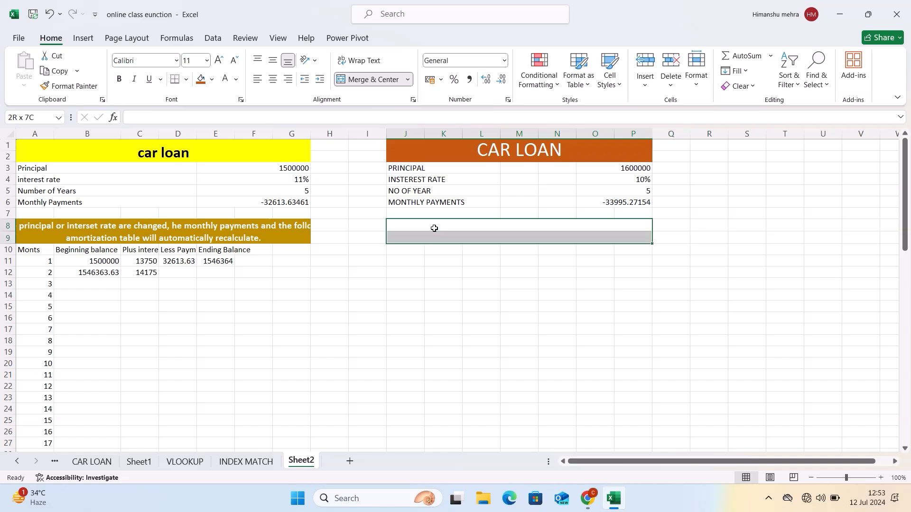
click(203, 81)
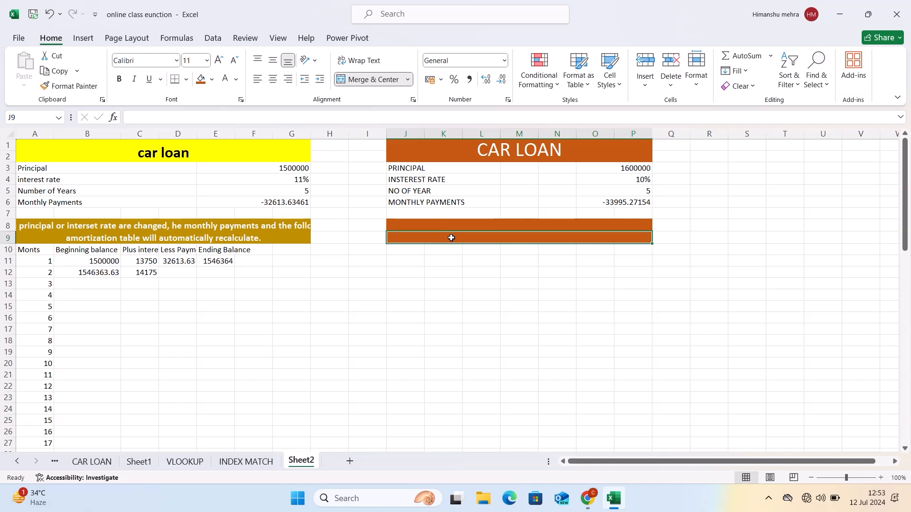
- Enter the amortization headers months, beginning Balance and Plus rate in J10:L10, below the second loan table's orange band
click(404, 253)
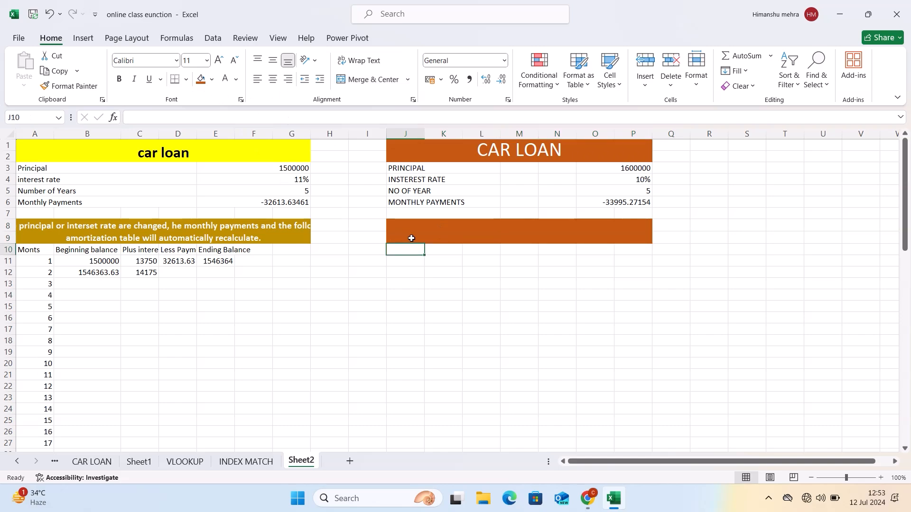
text(mon)
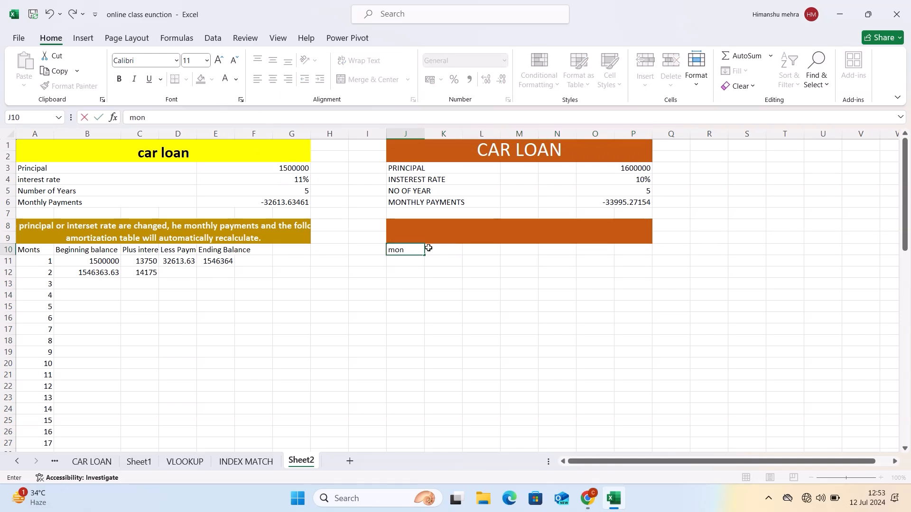
text(ths)
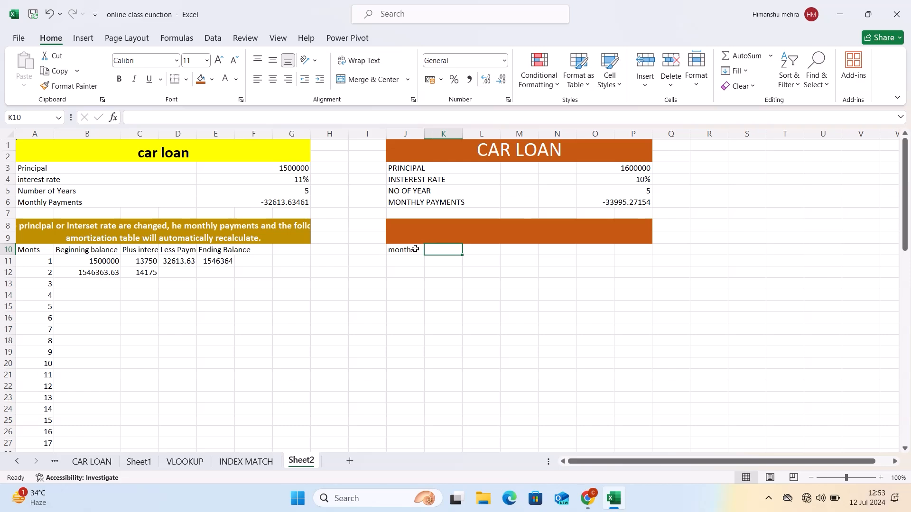
text(beg)
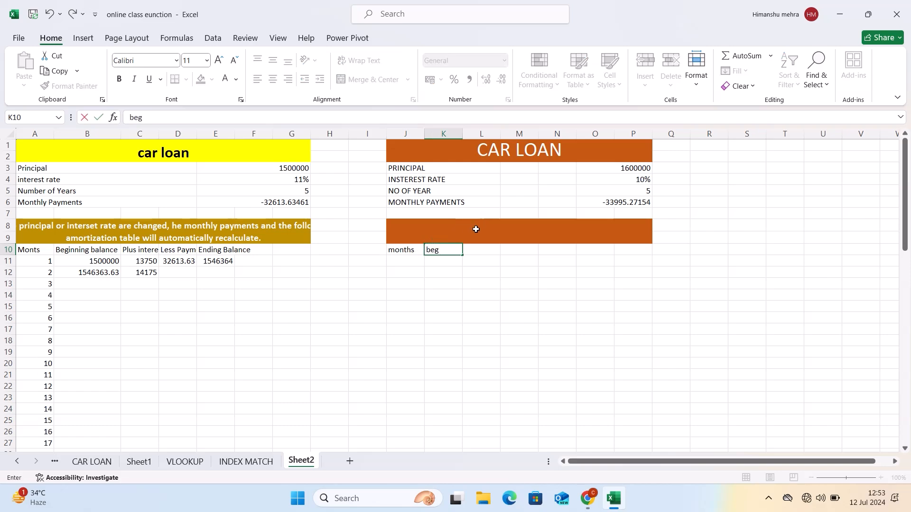
text(inning Ba)
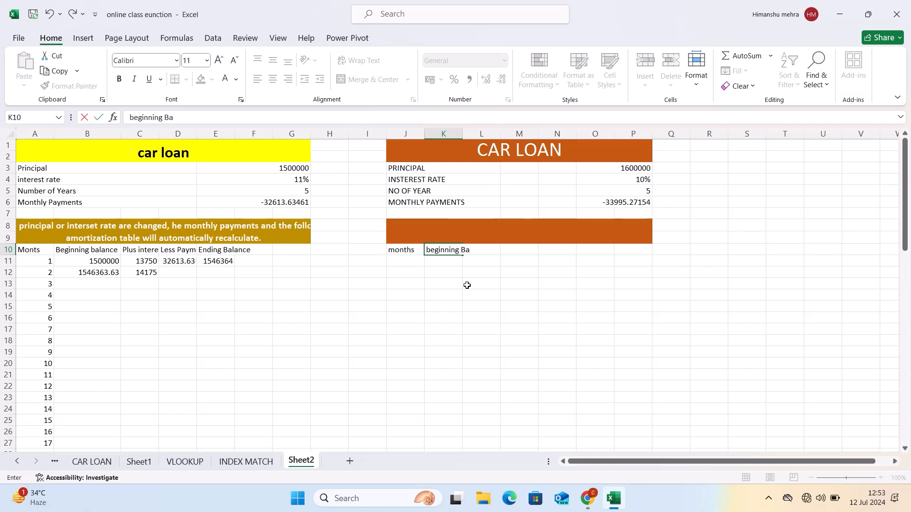
text(lance)
key(Tab)
text(P)
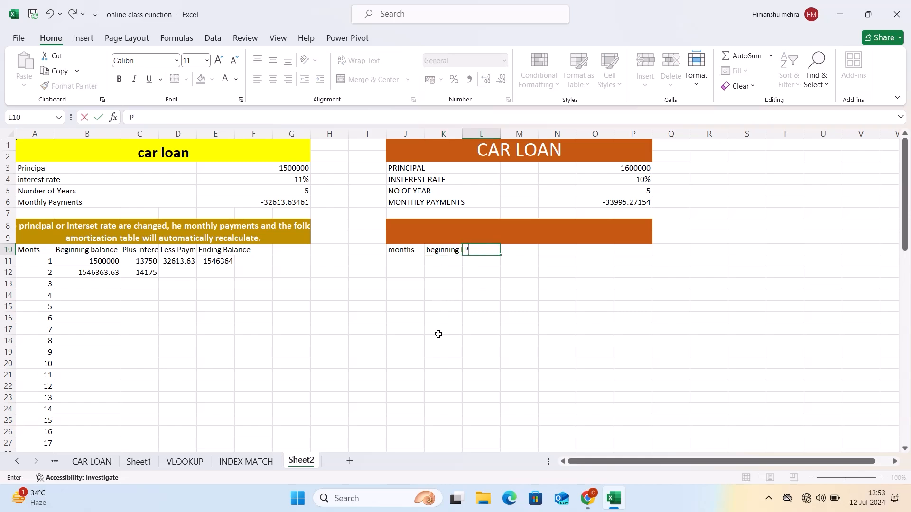
text(lus rate)
key(Tab)
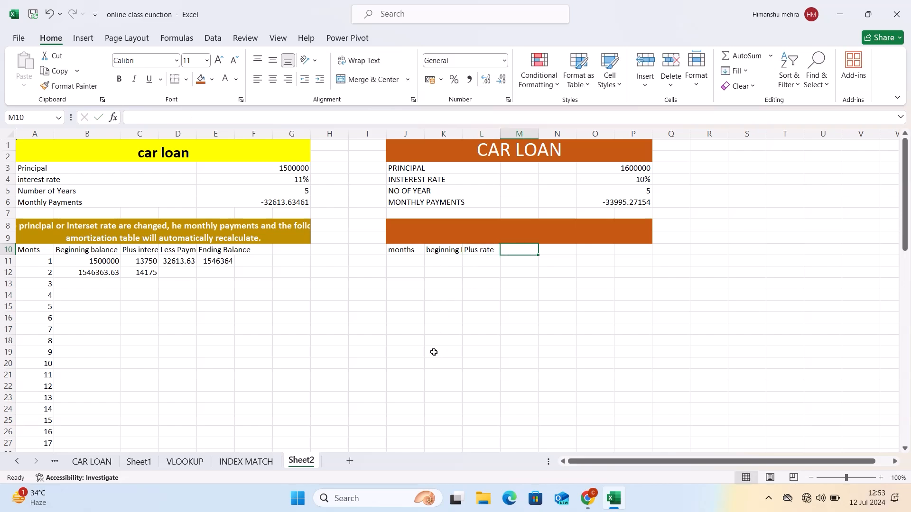
- Add the headers Less payment and ending balance in M10 and N10
text(Less)
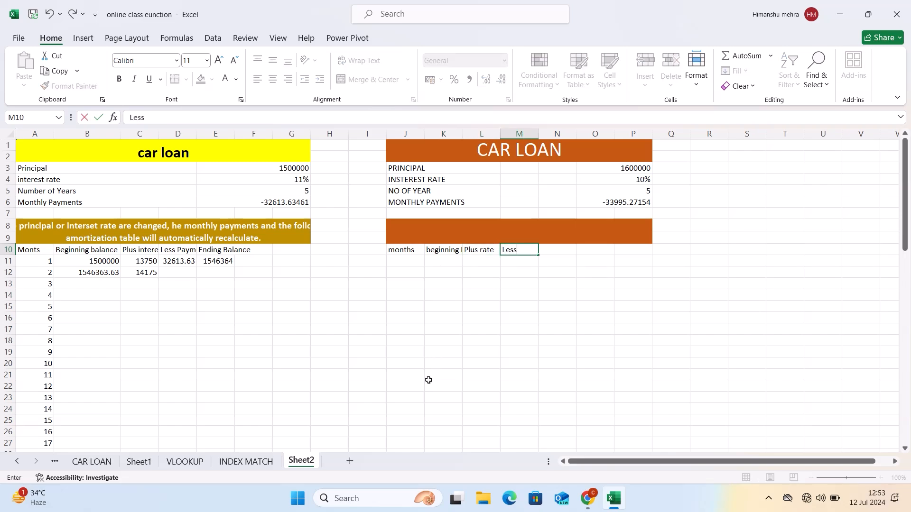
key(BackSpace)
key(BackSpace)
text(payment)
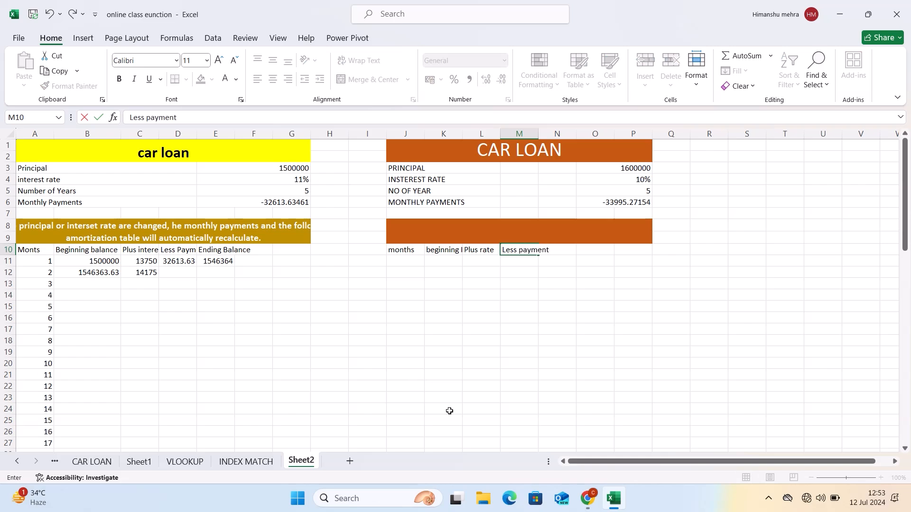
key(Tab)
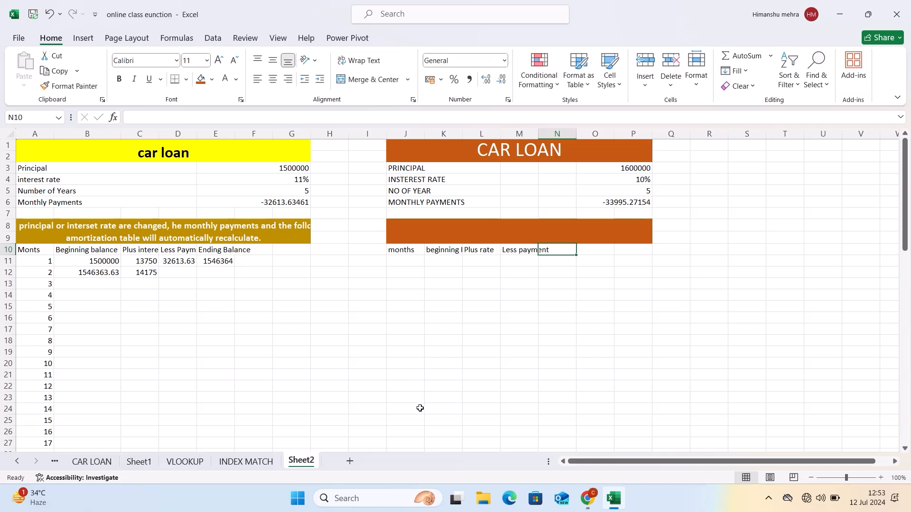
text(end)
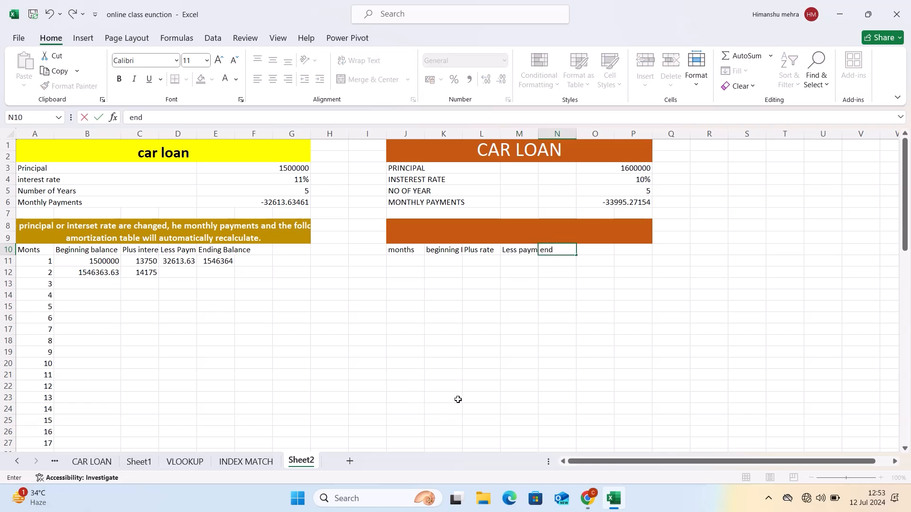
text(ing bala)
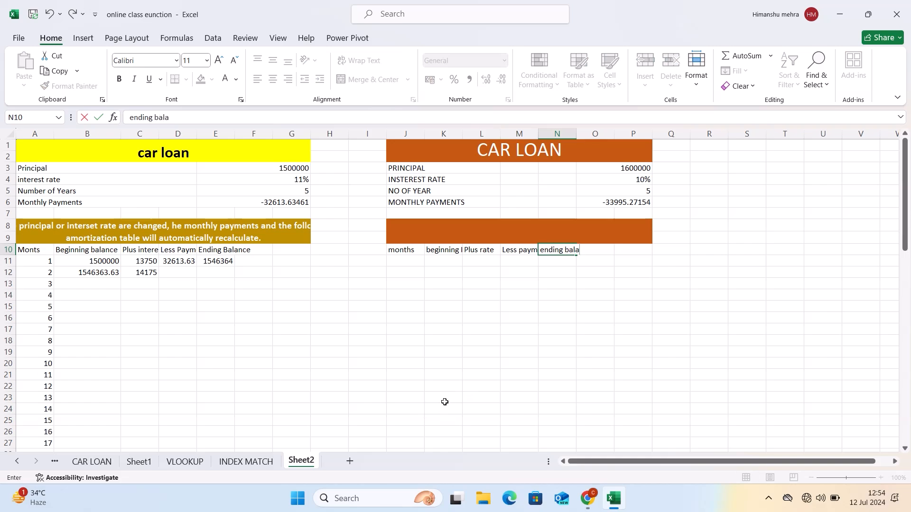
text(nce)
click(724, 421)
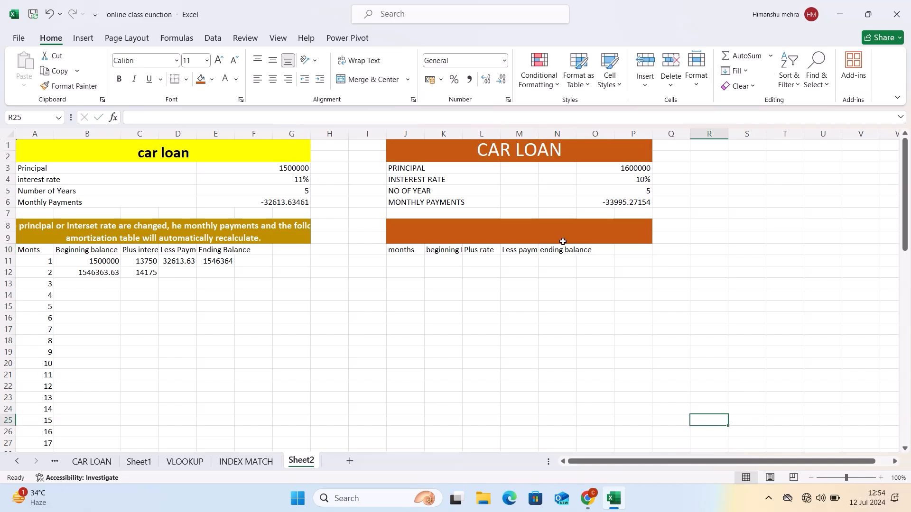
- Fit columns K and M to their header text and narrow column L slightly
double_click(538, 133)
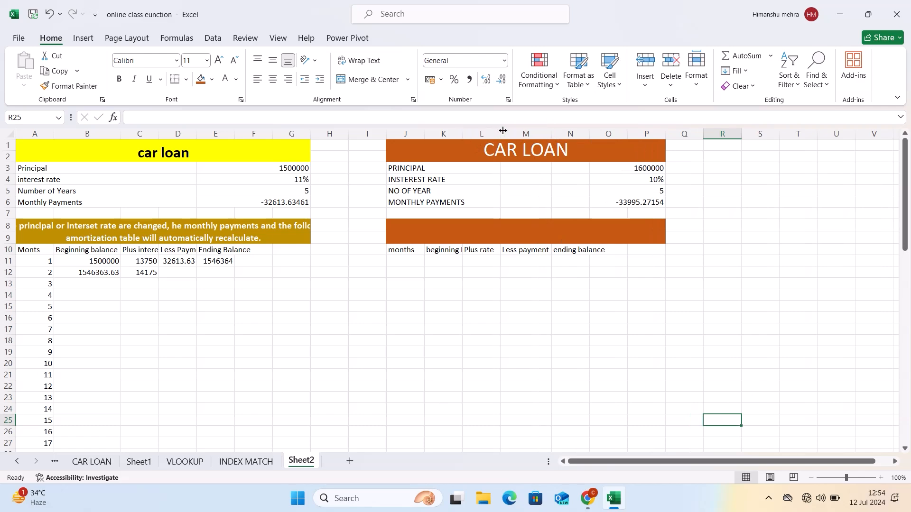
drag(503, 130, 499, 131)
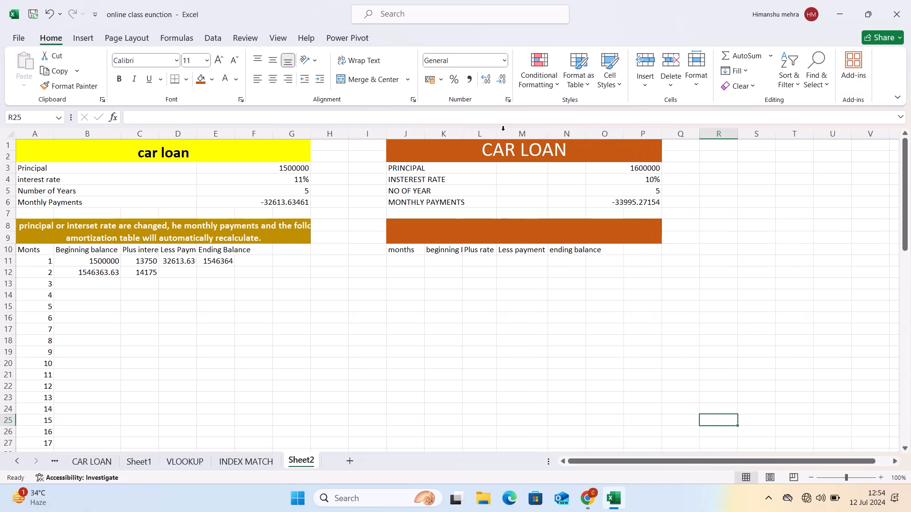
double_click(463, 134)
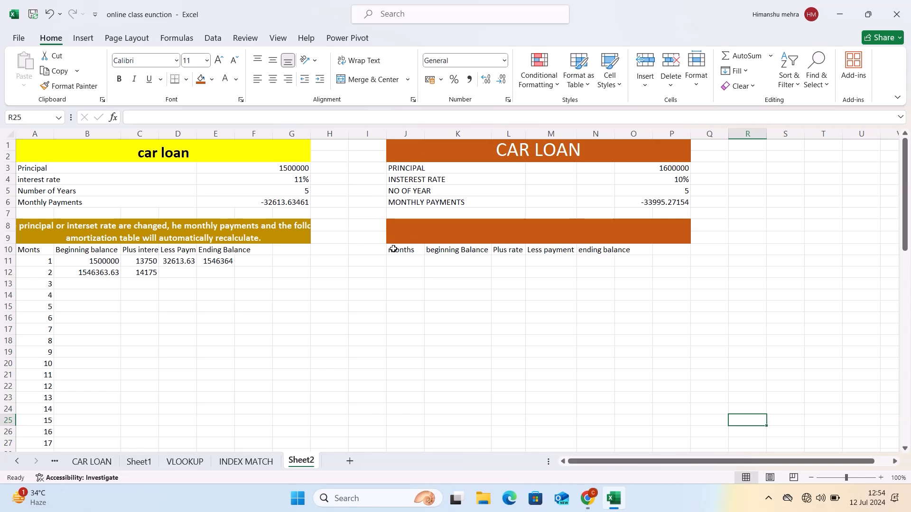
- Number the months in column J, starting with 1 in J11 and filling the series down to 55 in J65
click(398, 265)
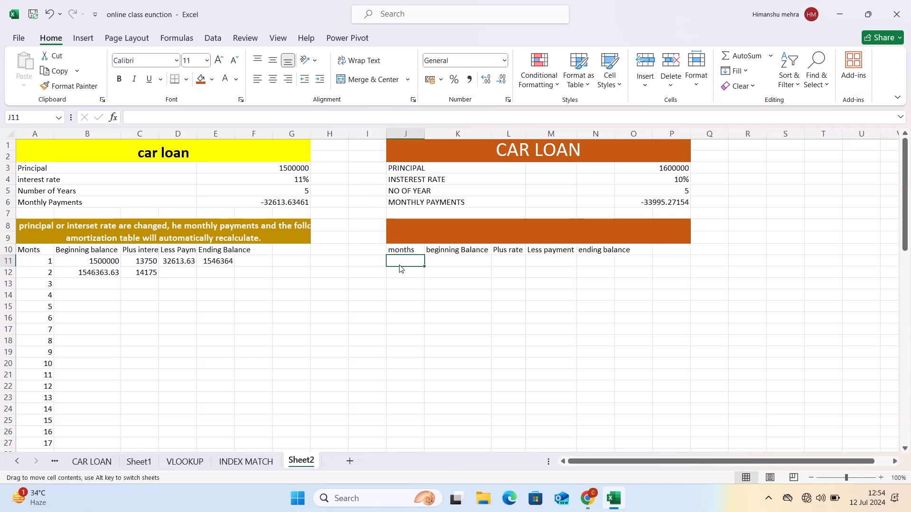
text(1)
click(401, 286)
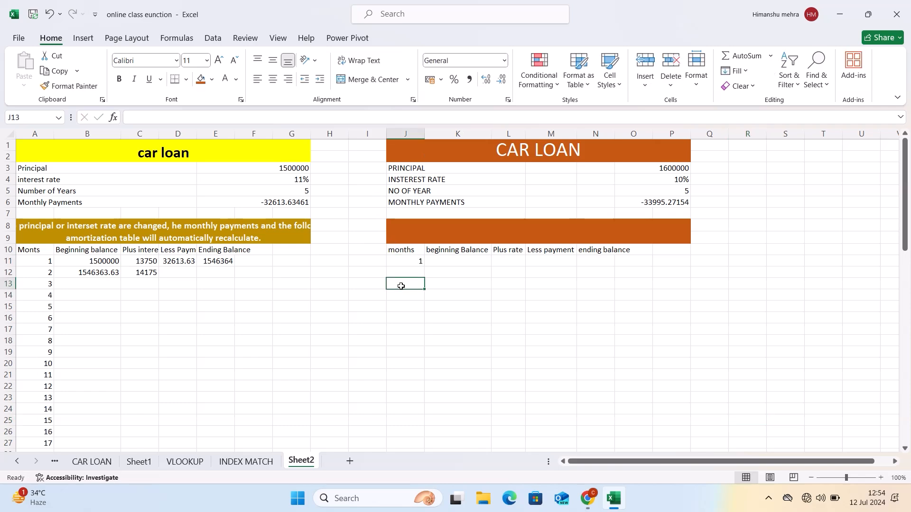
click(406, 260)
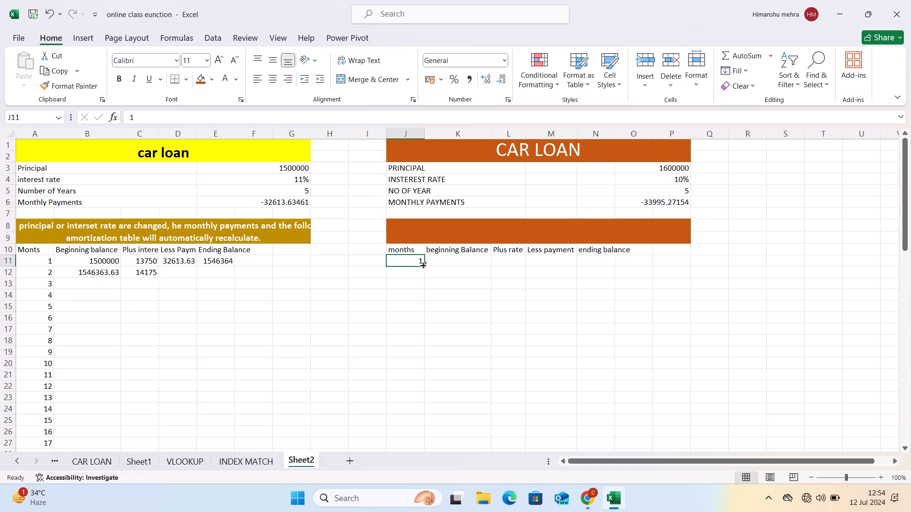
drag(423, 265, 424, 442)
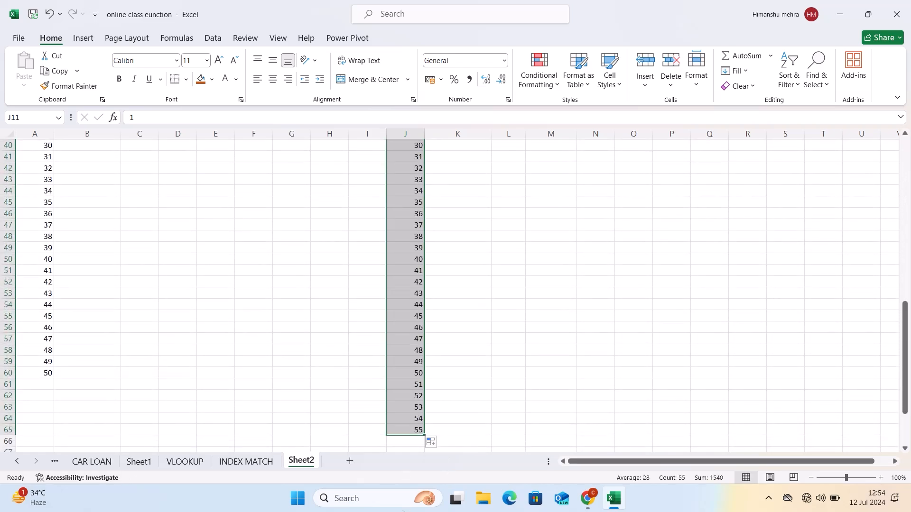
- Link the first month's beginning balance in K11 to the second loan's principal with the formula =+O3
click(504, 295)
key(Up)
key(Up)
key(Up)
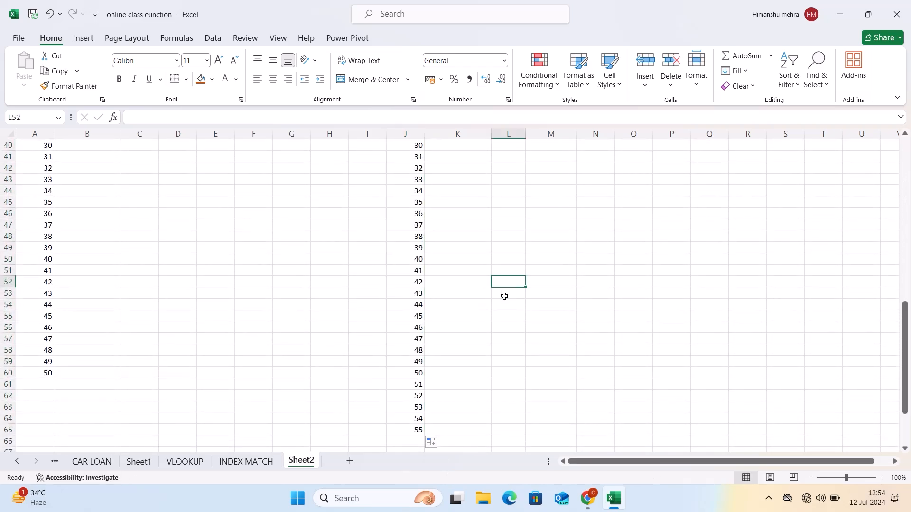
key(Up)
key(Up)
key(Up)
key(Up)
key(Up)
key(Up)
key(Up)
key(Up)
key(Up)
key(Up)
key(Up)
key(Up)
key(Up)
key(Up)
key(Up)
key(Up)
key(Up)
key(Up)
key(Up)
key(Up)
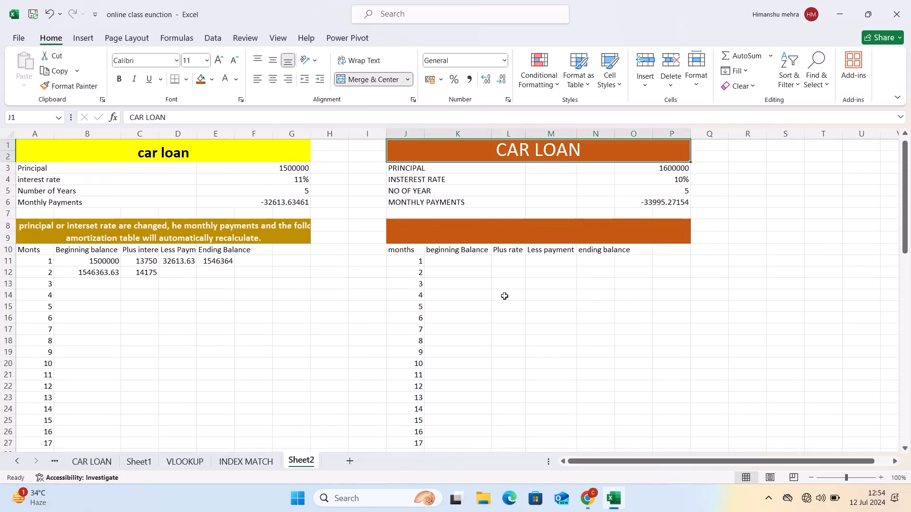
click(464, 267)
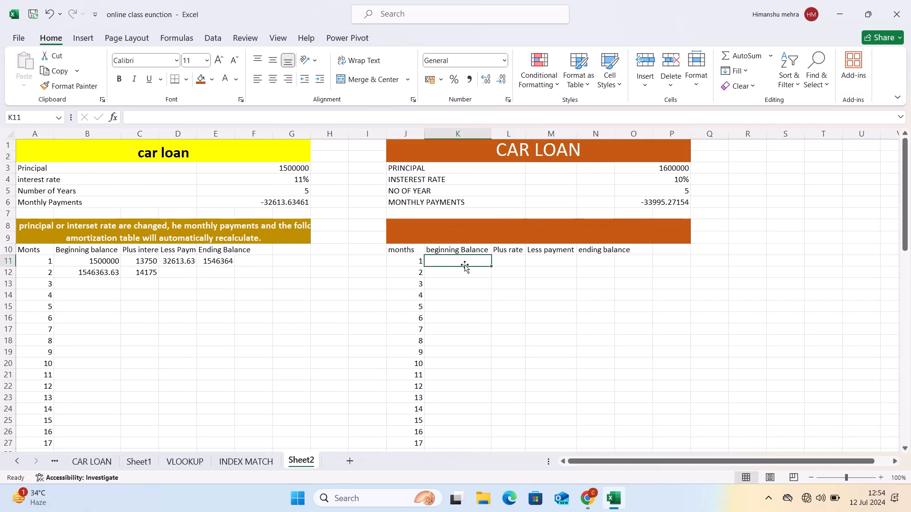
text(=+)
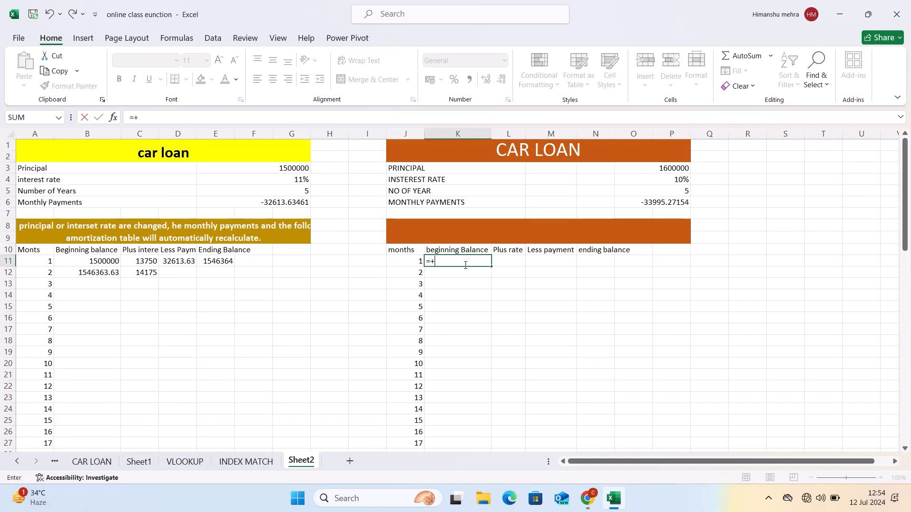
click(681, 168)
key(Return)
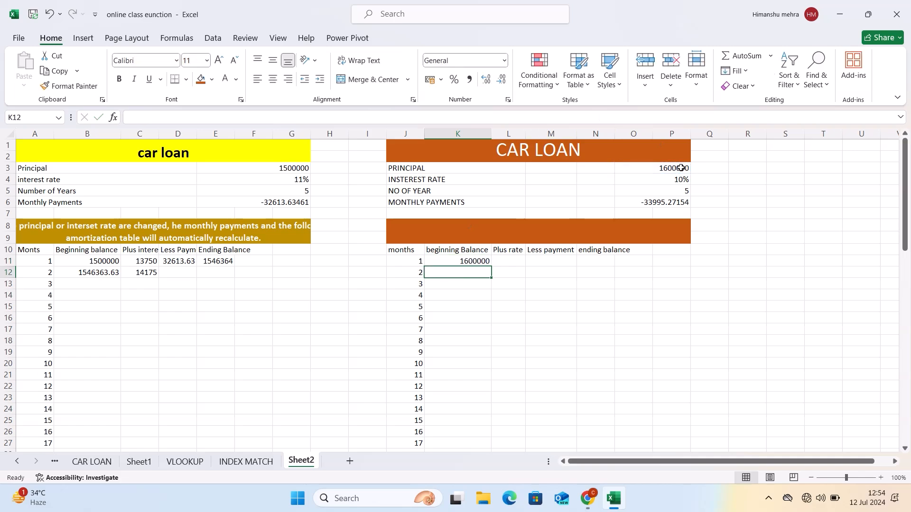
click(518, 260)
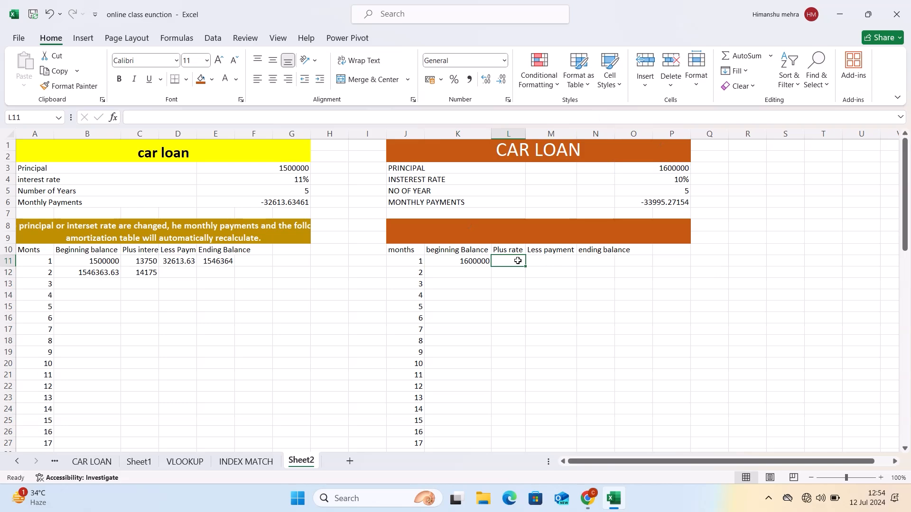
text(=)
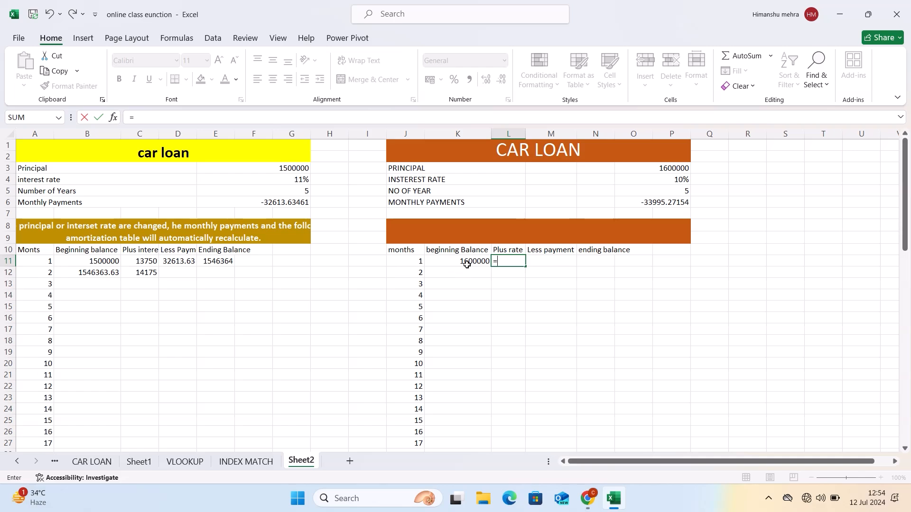
key(Escape)
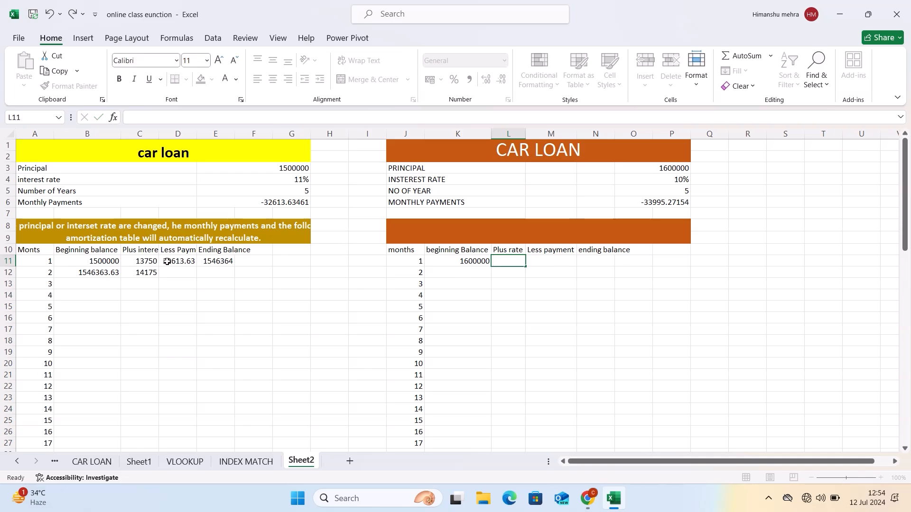
- Check the first table's interest formula in C11 and try the formula =+K11,O6/12 for the first month's Plus rate in L11
click(167, 262)
click(142, 261)
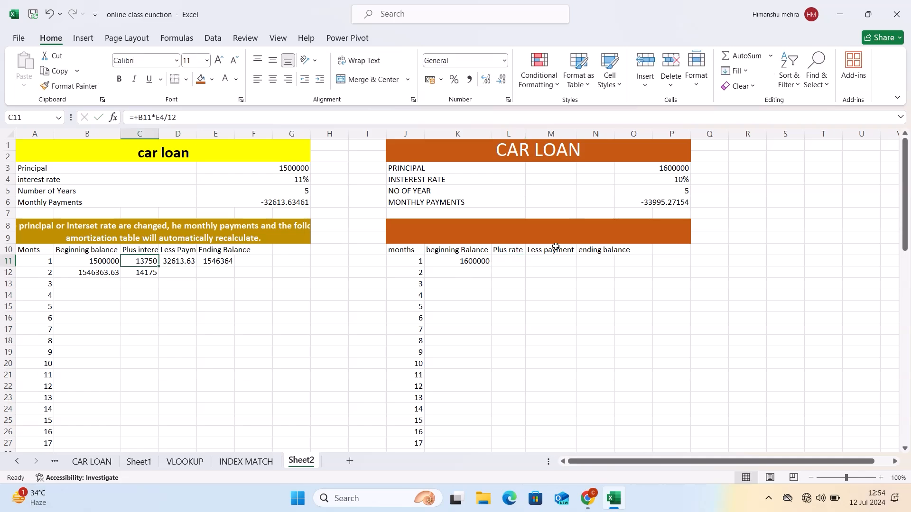
click(588, 286)
click(512, 262)
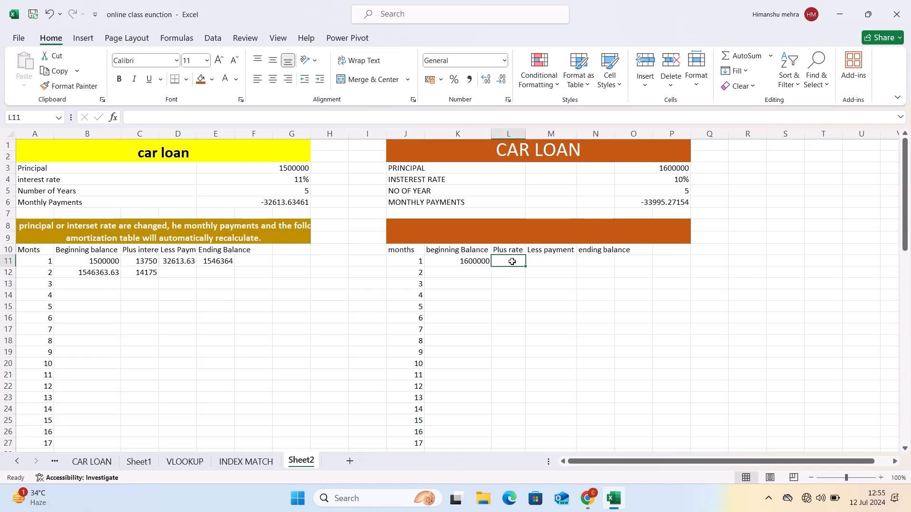
text(=)
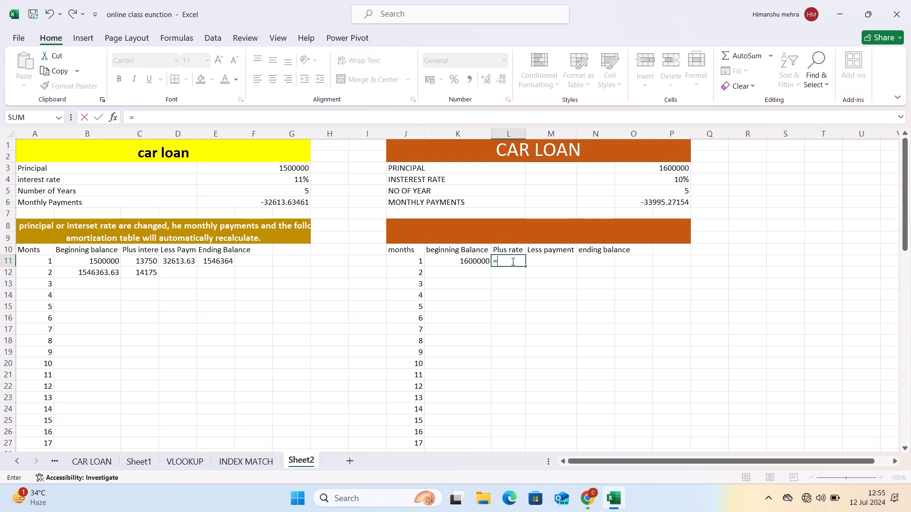
text(+)
click(470, 264)
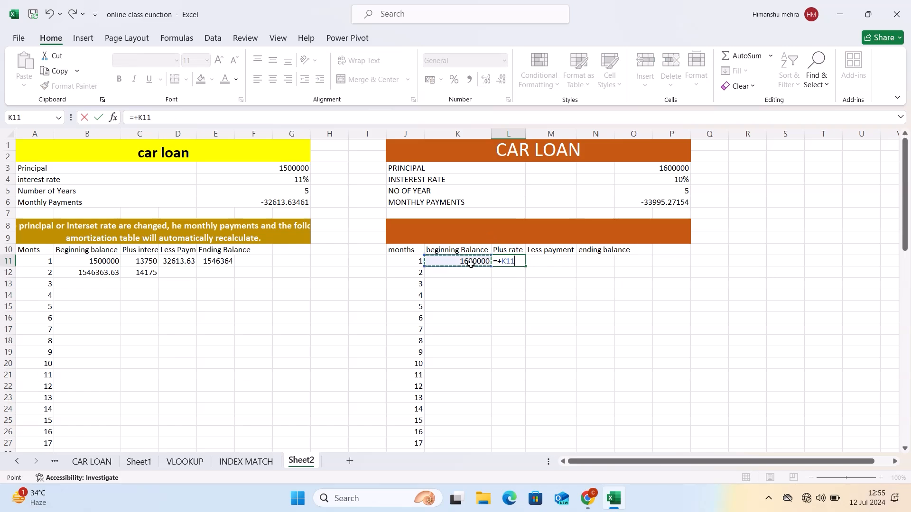
text(,)
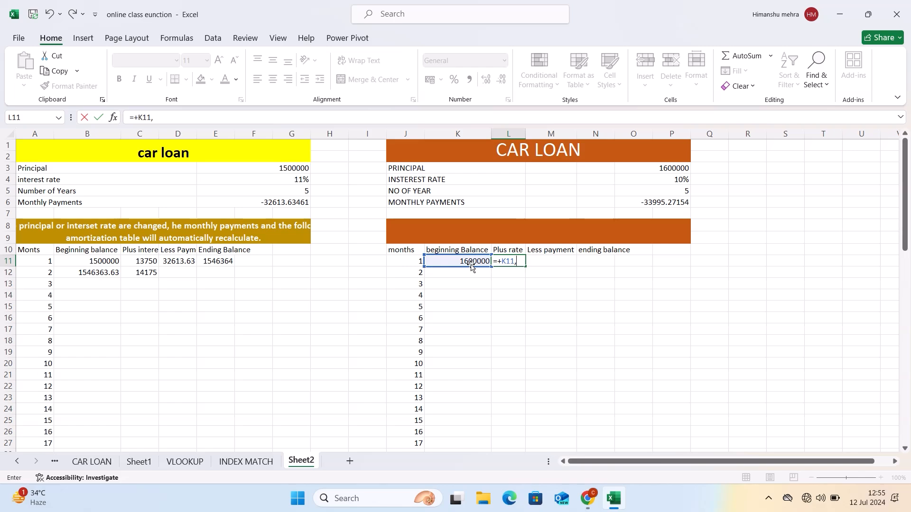
click(653, 205)
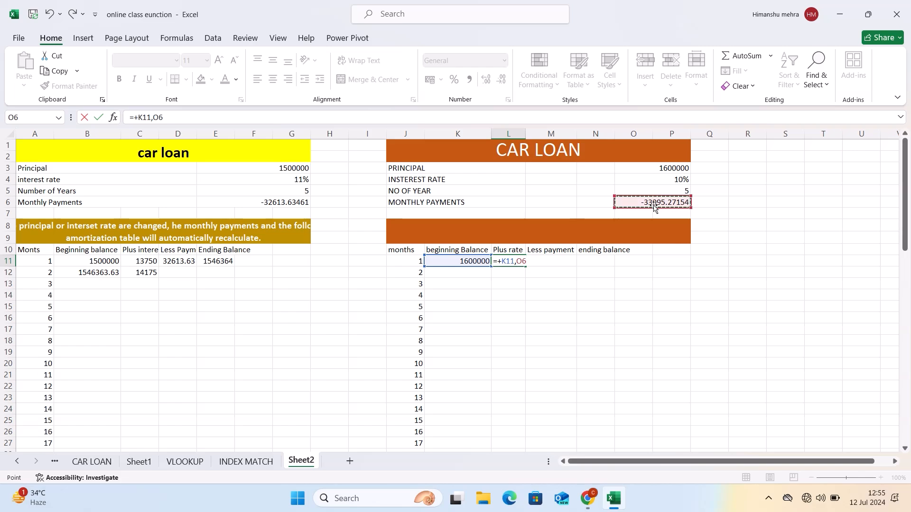
text(/12)
key(Return)
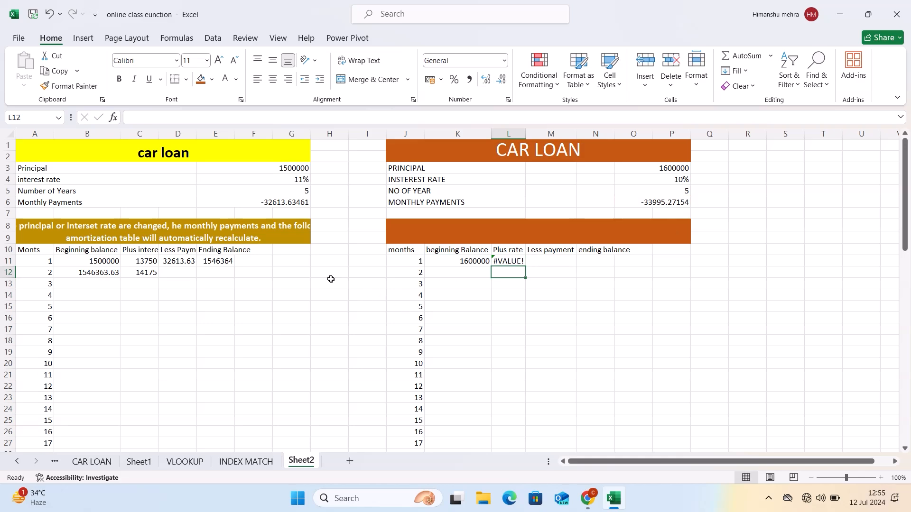
- Correct the rate reference in L11 to the second loan's interest rate, giving the formula =+K11,O4/12
click(149, 261)
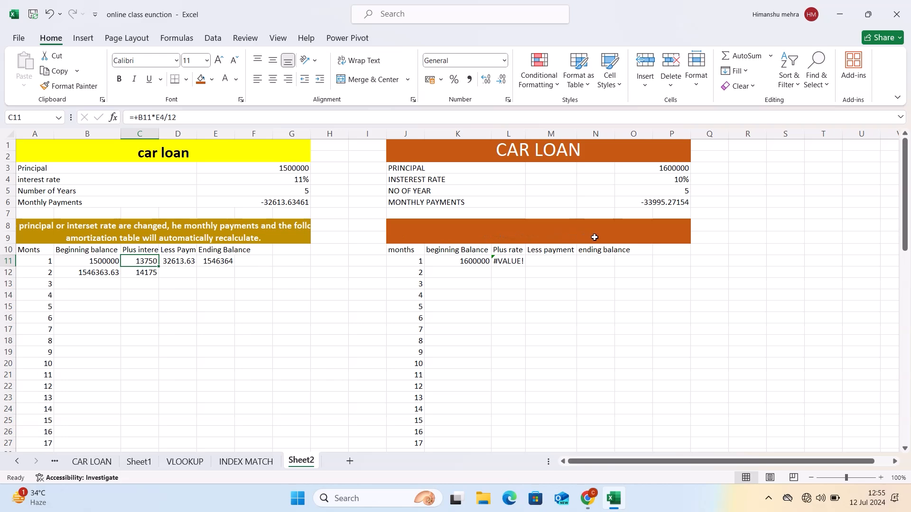
click(524, 261)
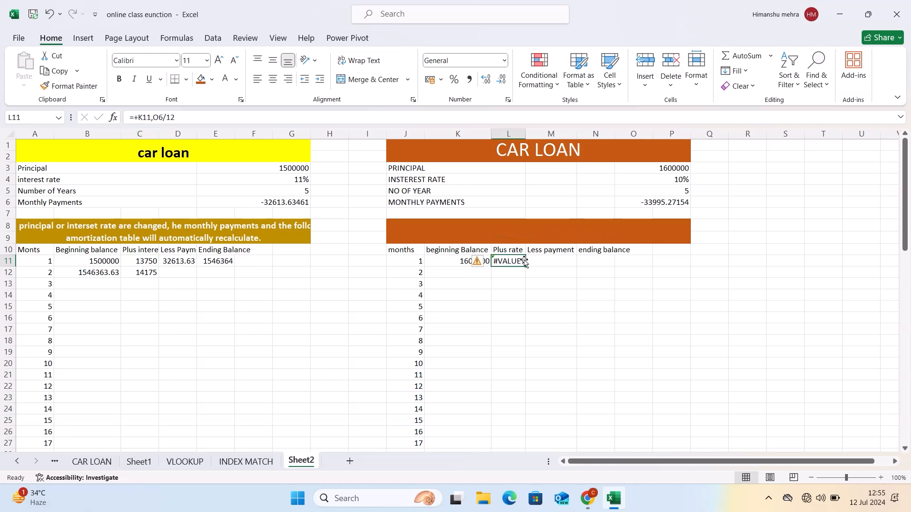
click(167, 117)
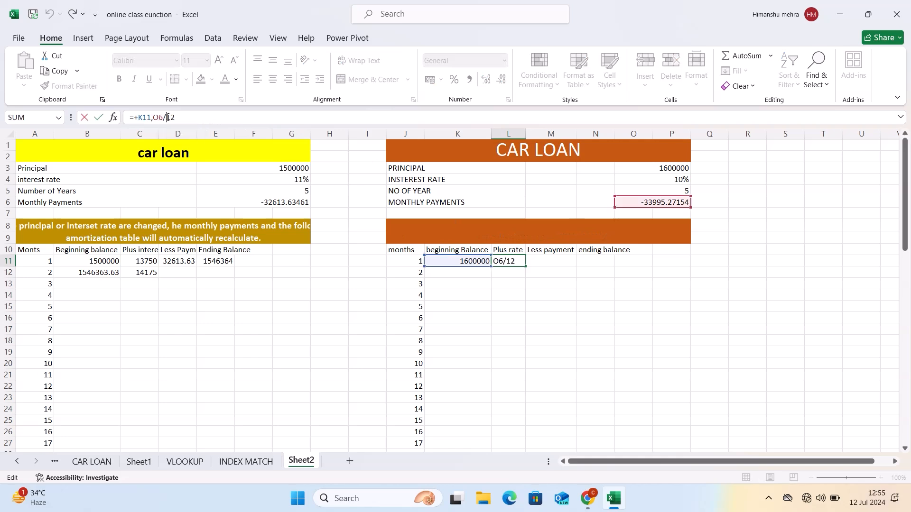
text(\)
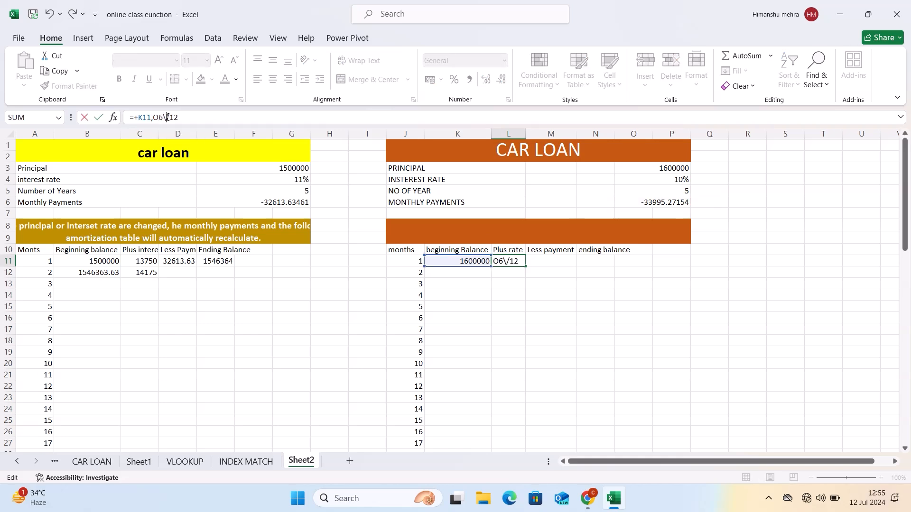
key(BackSpace)
key(BackSpace)
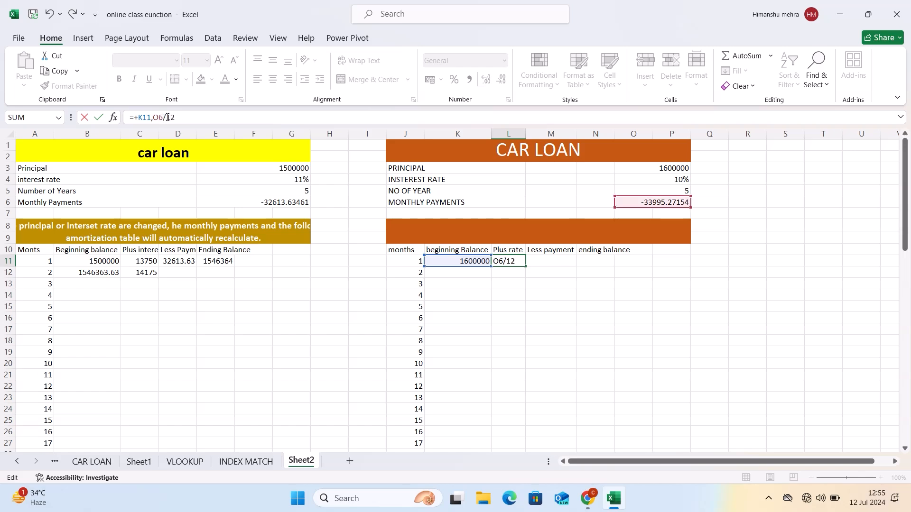
key(BackSpace)
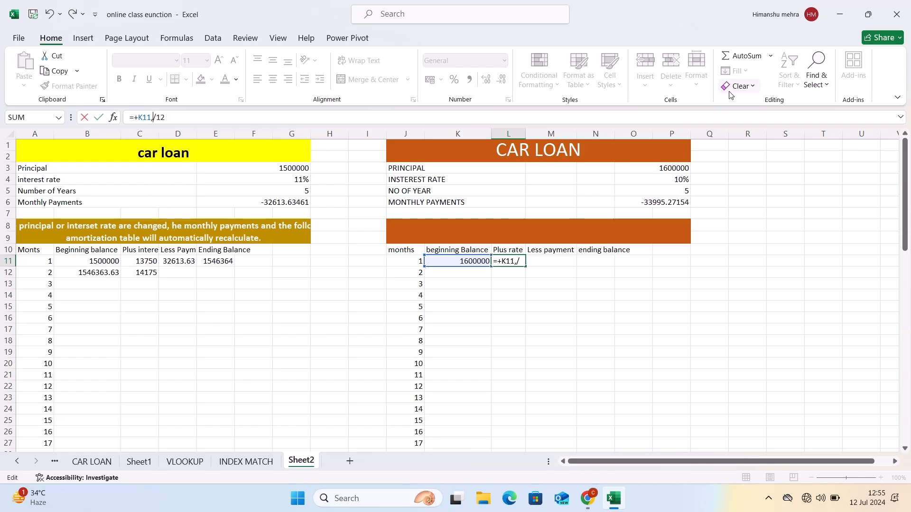
click(679, 178)
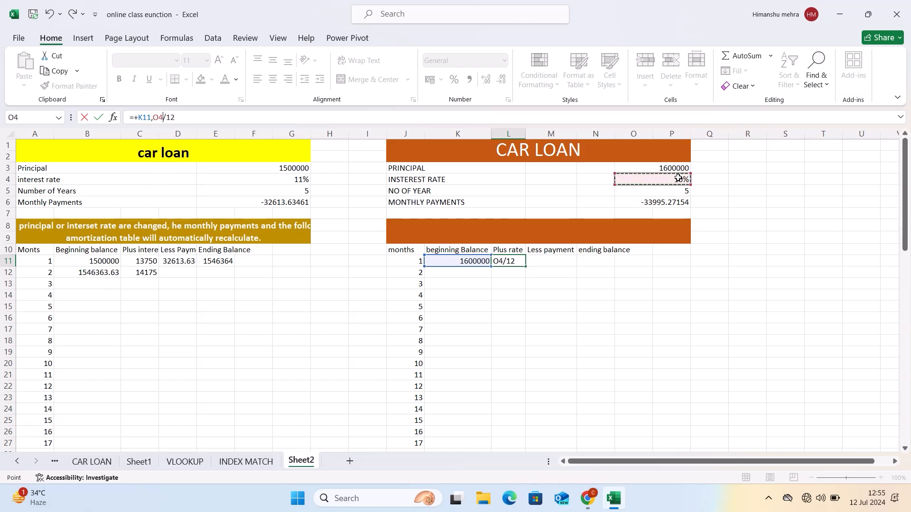
key(Return)
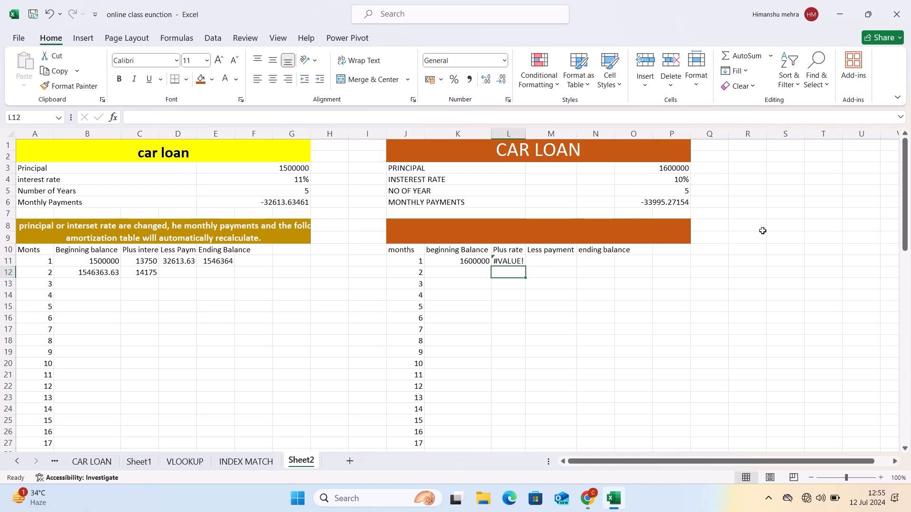
- Compare L11 with the first table's interest formula in C11 and replace its comma with multiplication, giving =+K11*O4/12
click(501, 260)
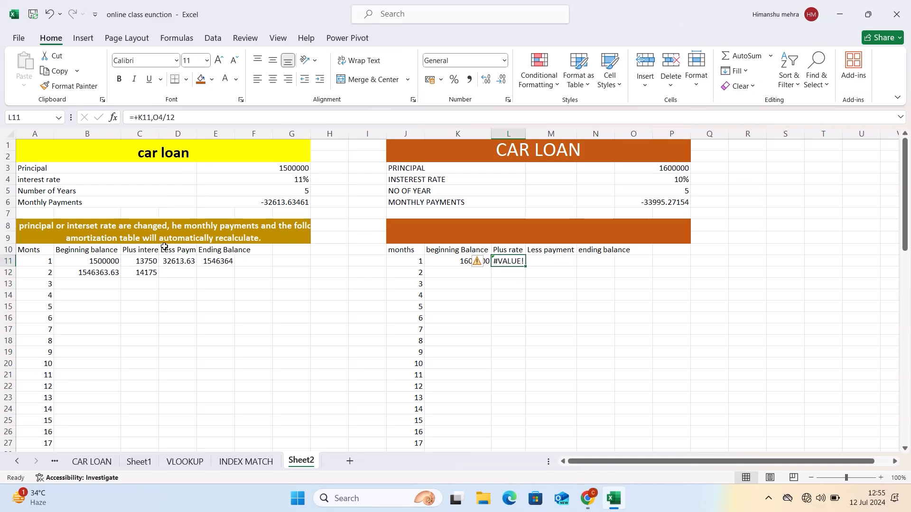
click(146, 261)
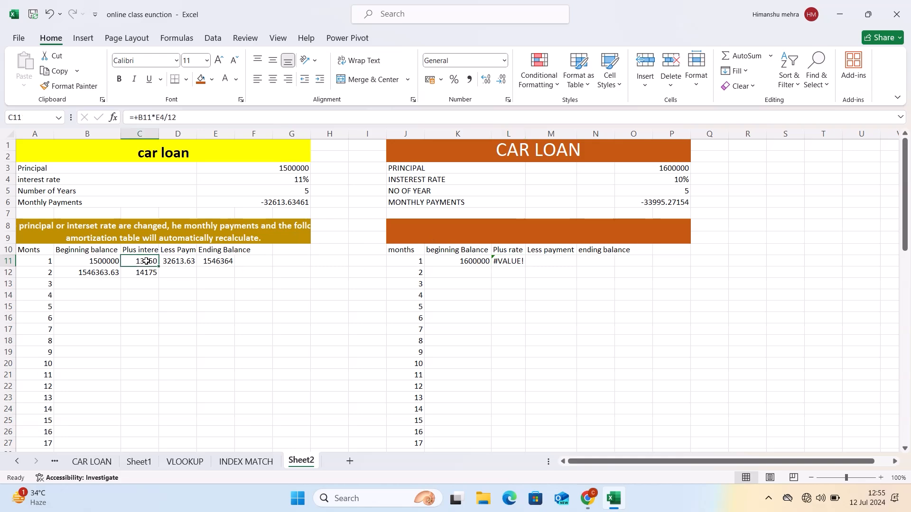
click(504, 260)
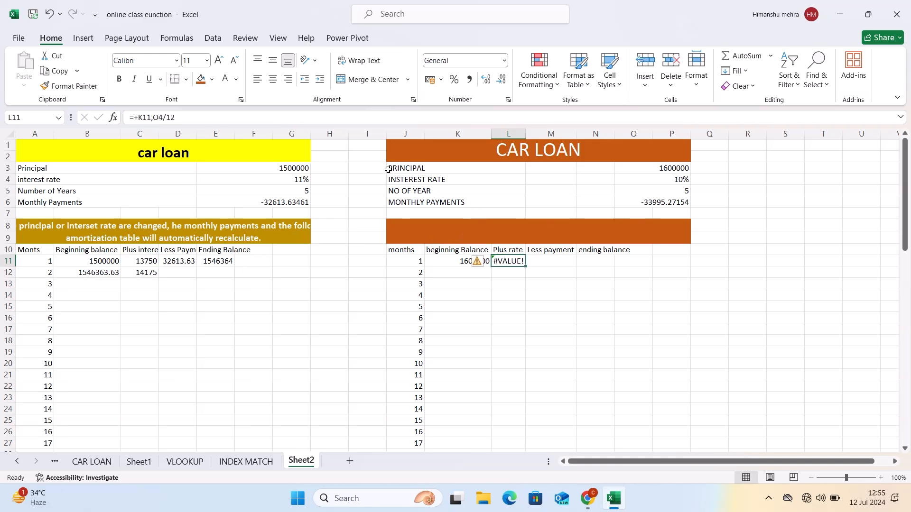
click(153, 116)
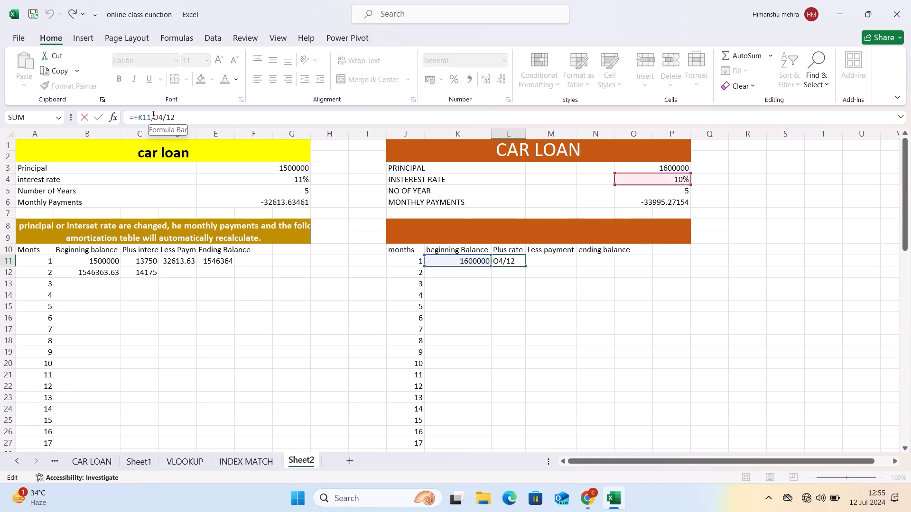
key(BackSpace)
text(*)
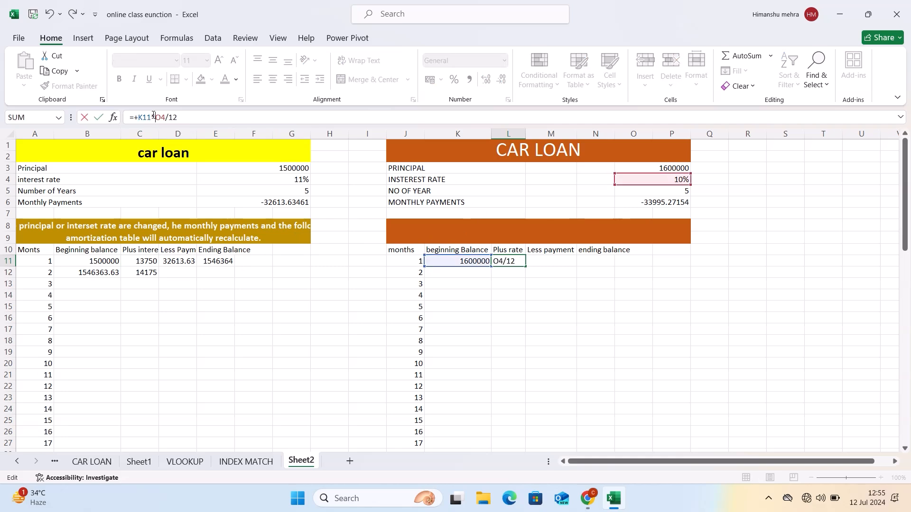
key(Return)
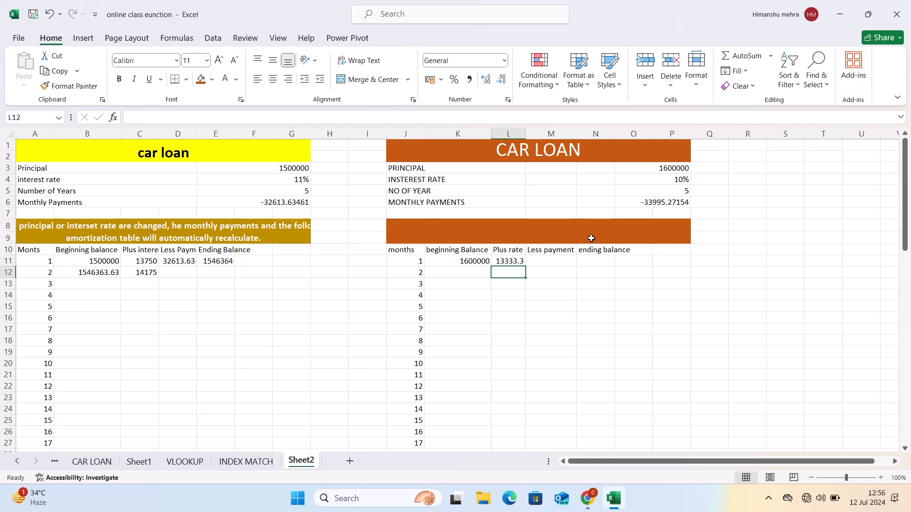
- Check the first table's payment formula in D11 and enter =-O6 in M11 for the first month's Less payment
click(180, 260)
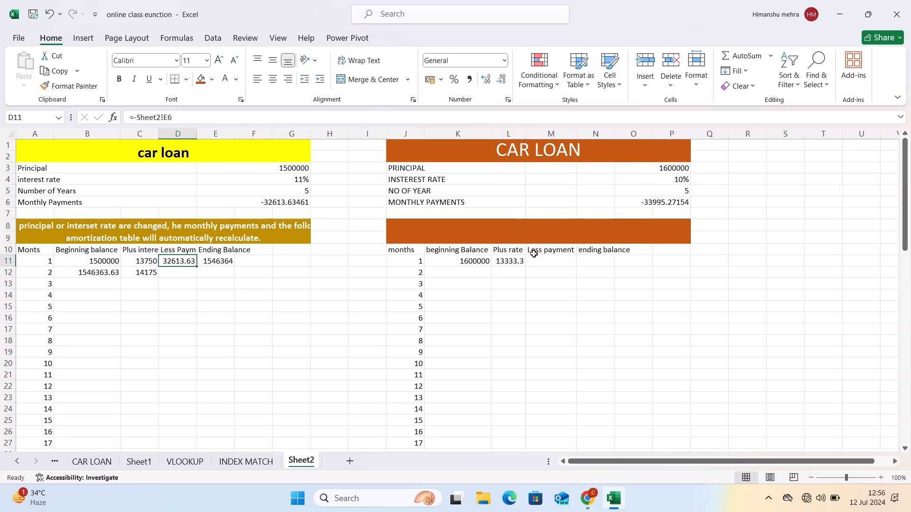
click(554, 262)
text(=)
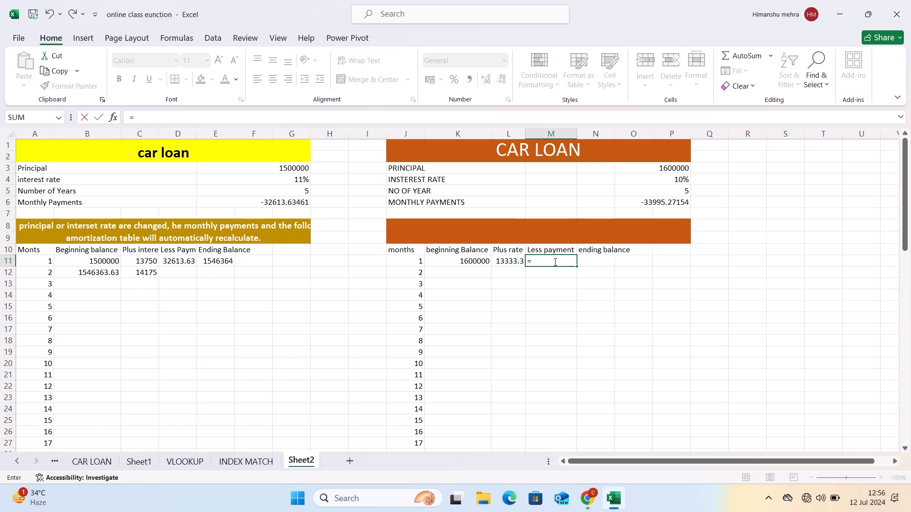
text(-)
click(678, 203)
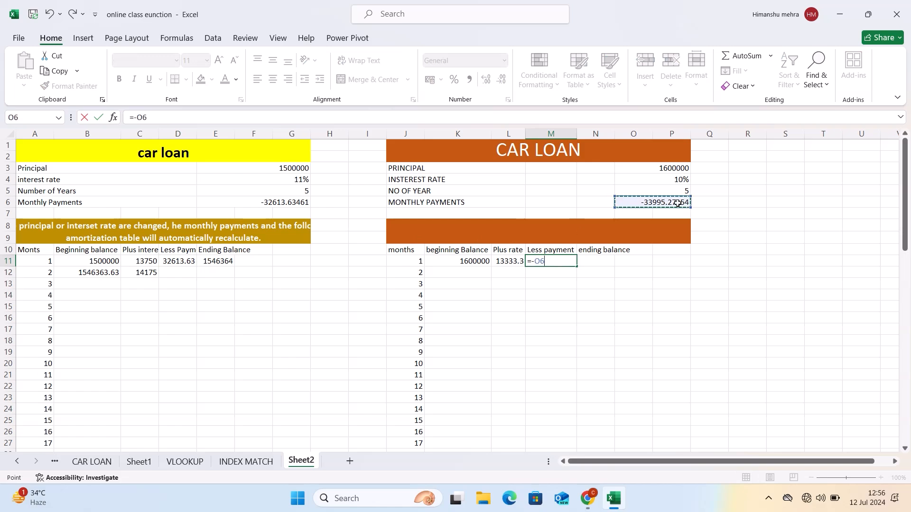
key(Return)
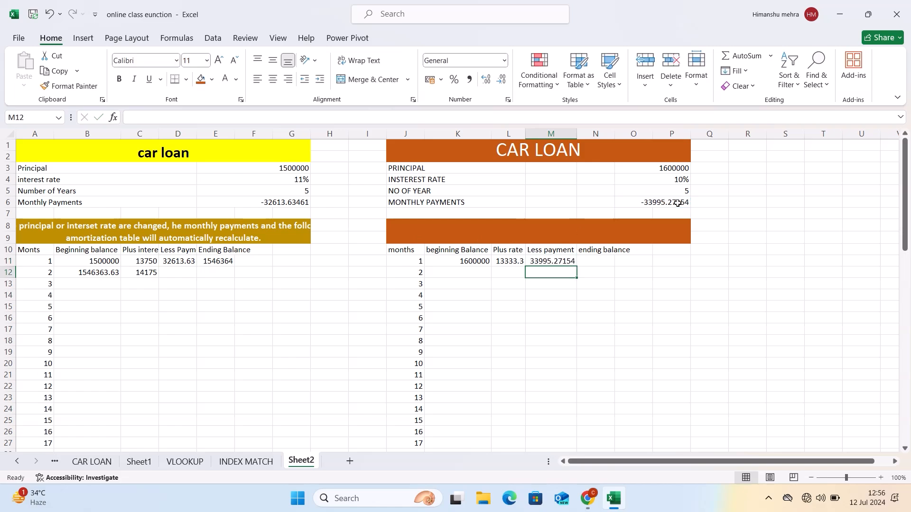
click(552, 263)
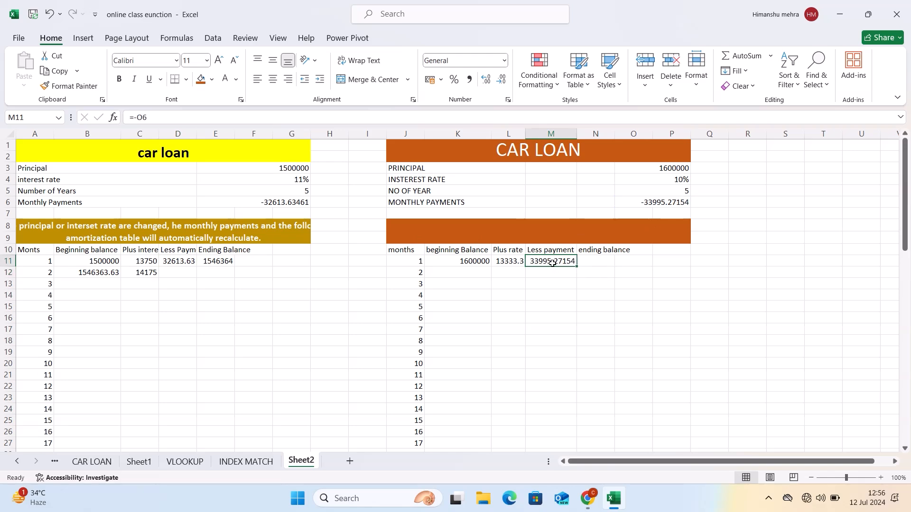
- Calculate the first month's ending balance in N11 with a SUM formula over K11:M11
click(603, 261)
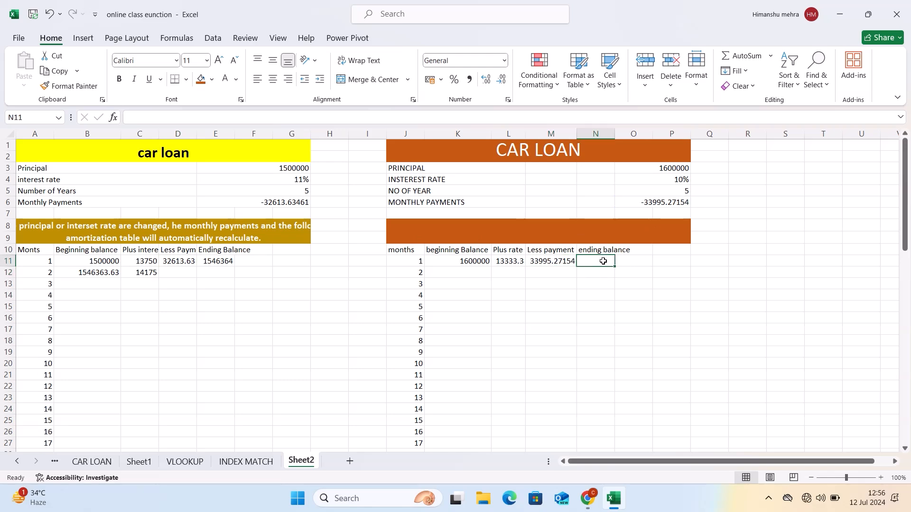
text(=s)
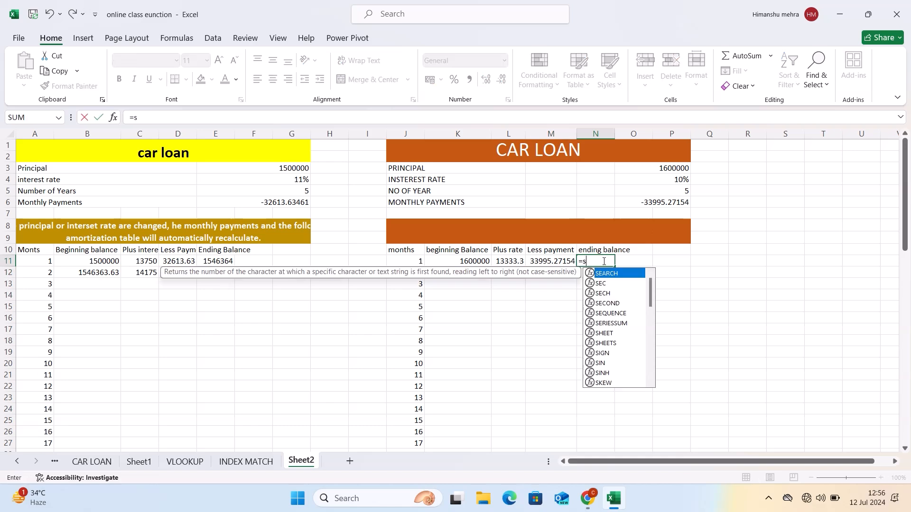
text(um()
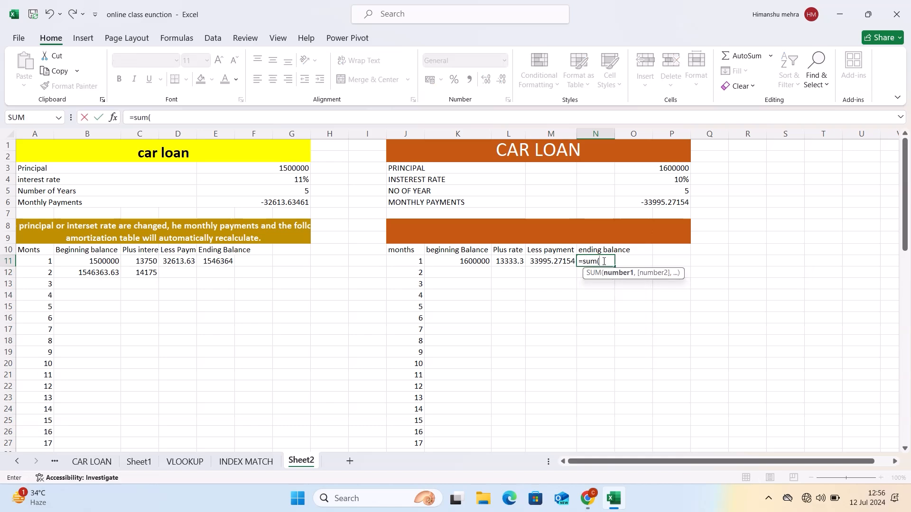
click(468, 263)
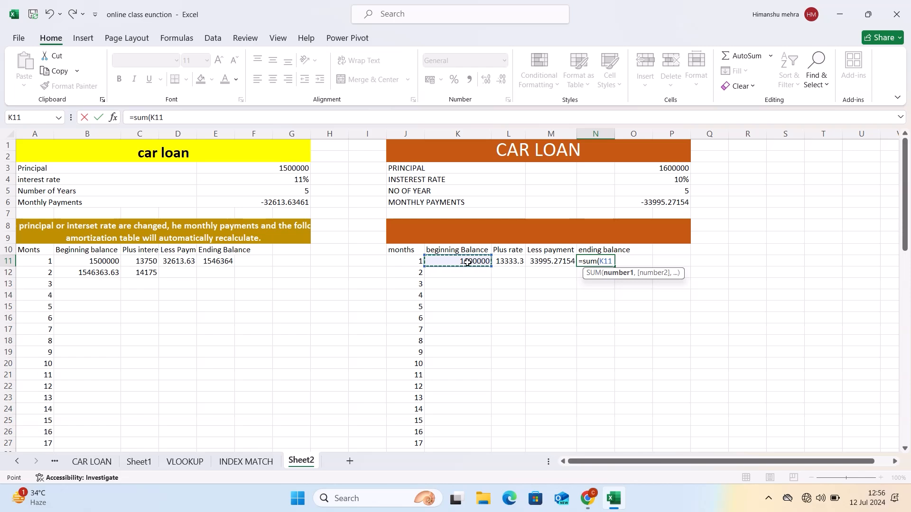
key(shift+Right)
key(shift+Right)
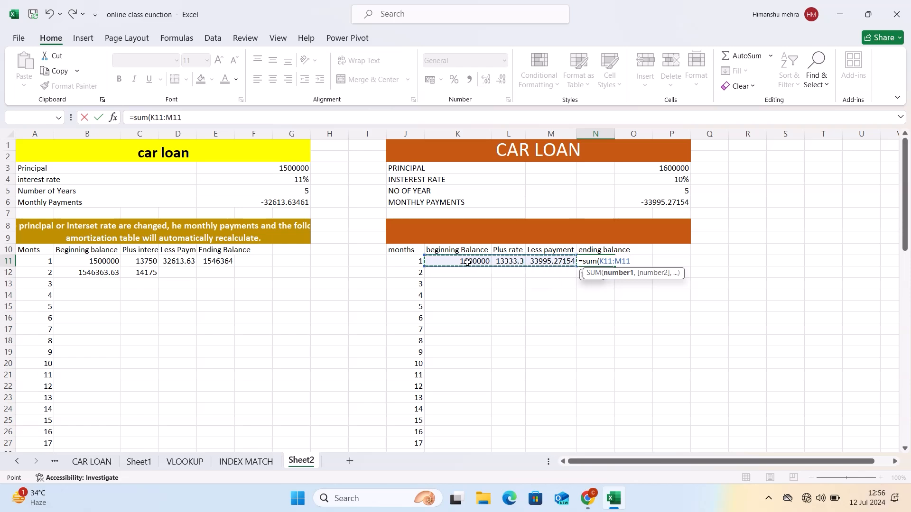
key(Return)
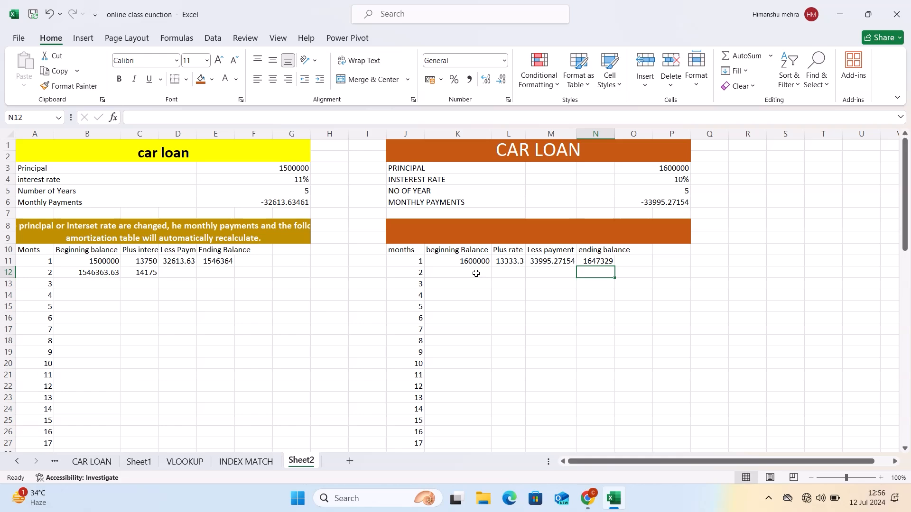
- Link the second month's beginning balance in K12 to the first month's ending balance in N11
click(490, 274)
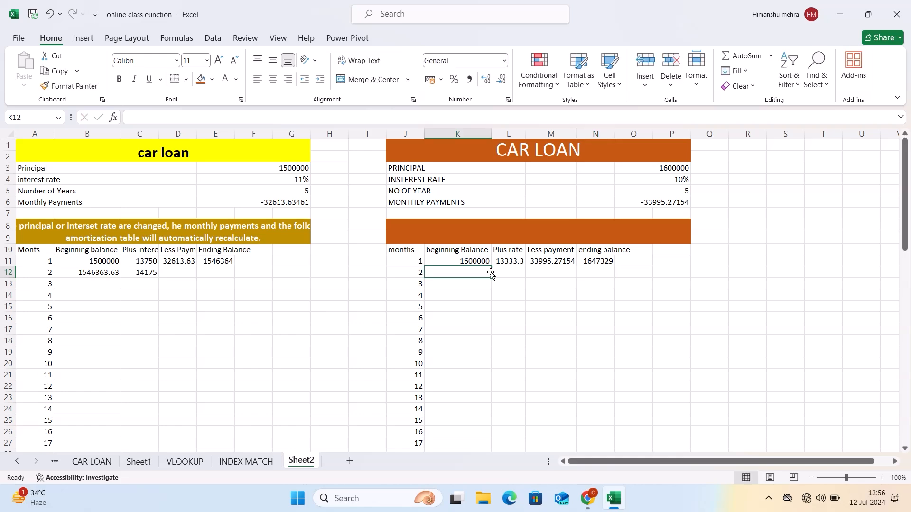
text(=)
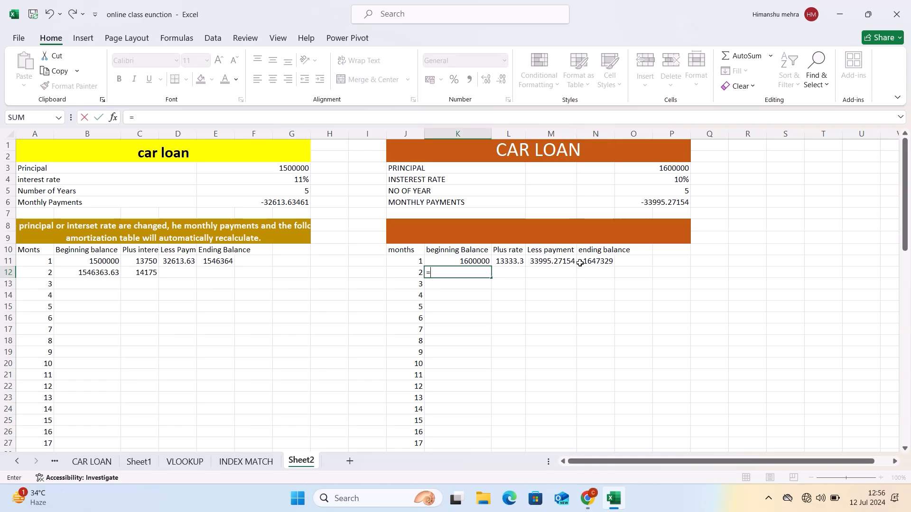
click(590, 261)
key(Return)
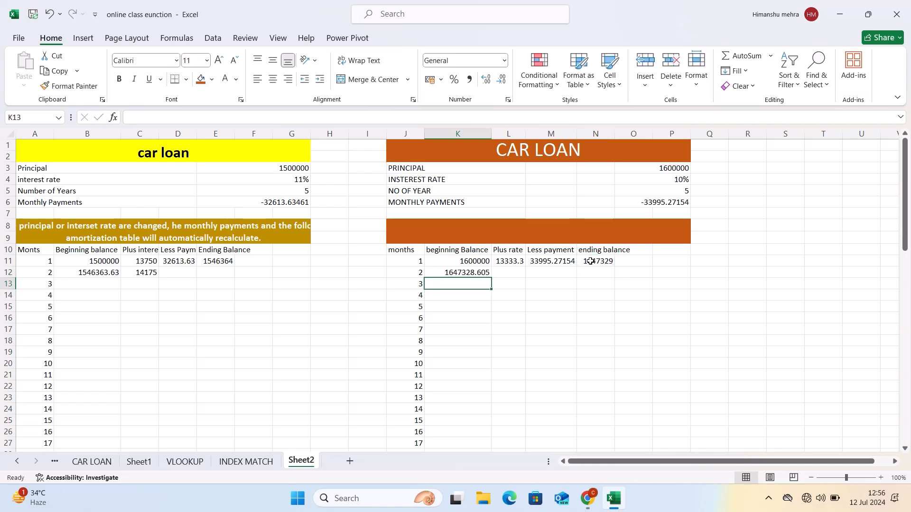
- Try filling the Plus rate formula from L11 down to L23, and undo the fill
click(516, 271)
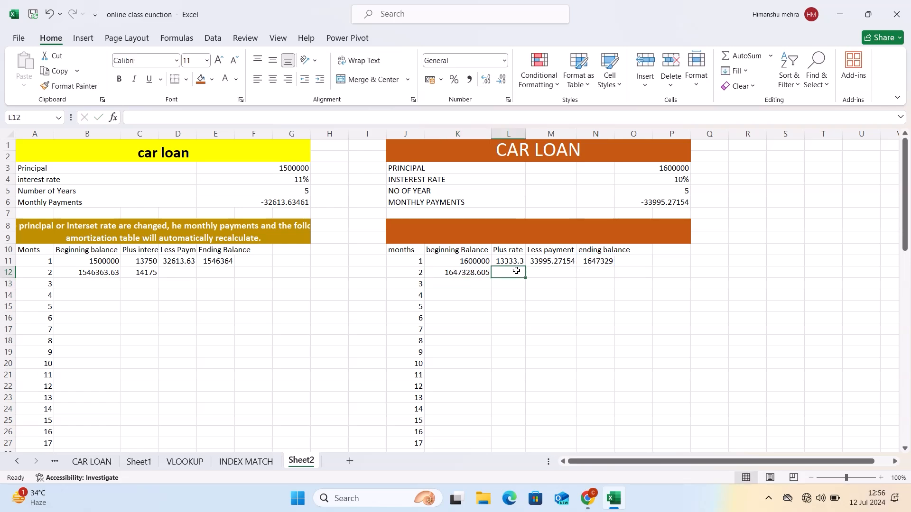
click(503, 262)
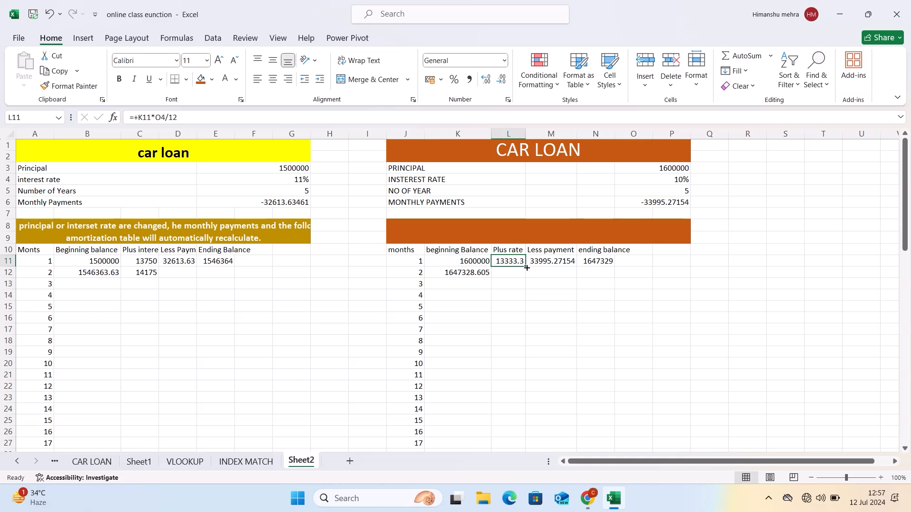
drag(527, 268, 529, 406)
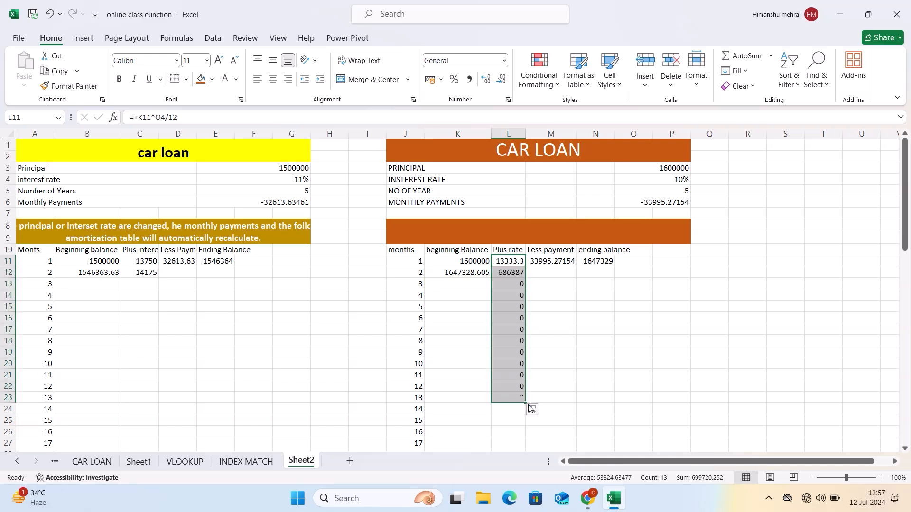
click(564, 364)
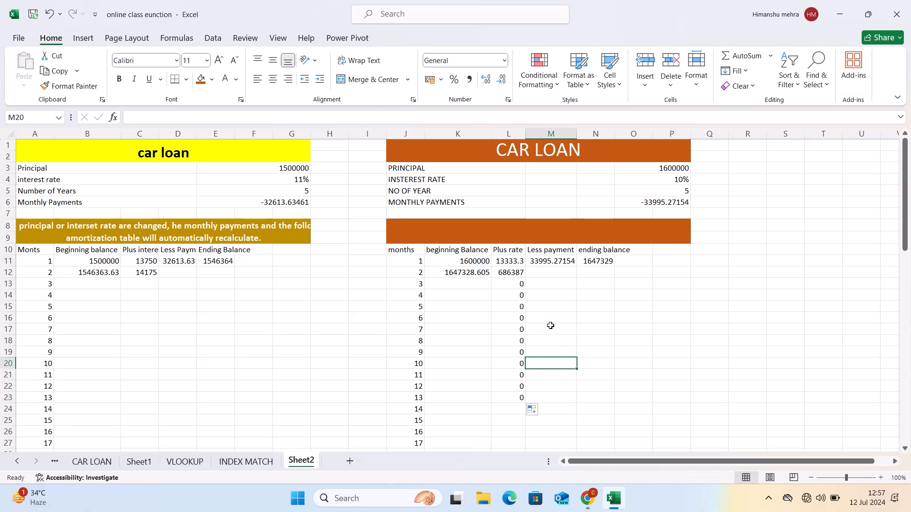
key(ctrl+z)
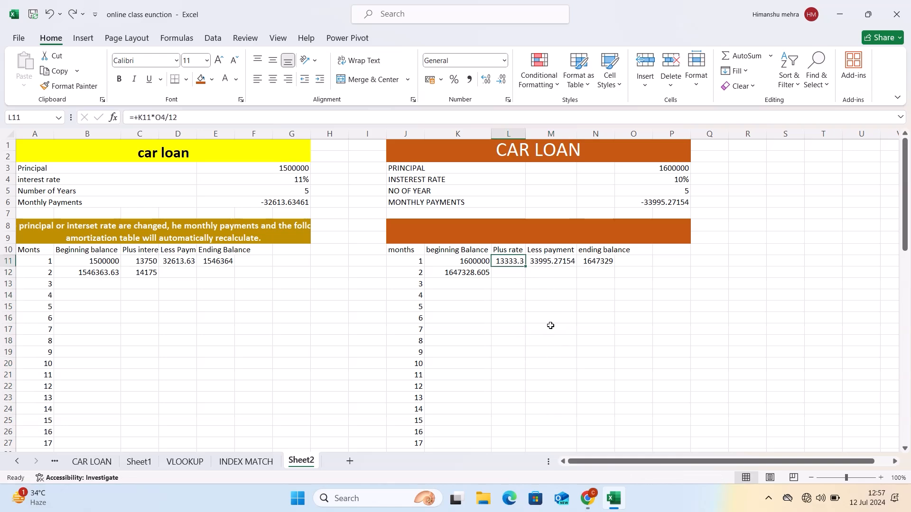